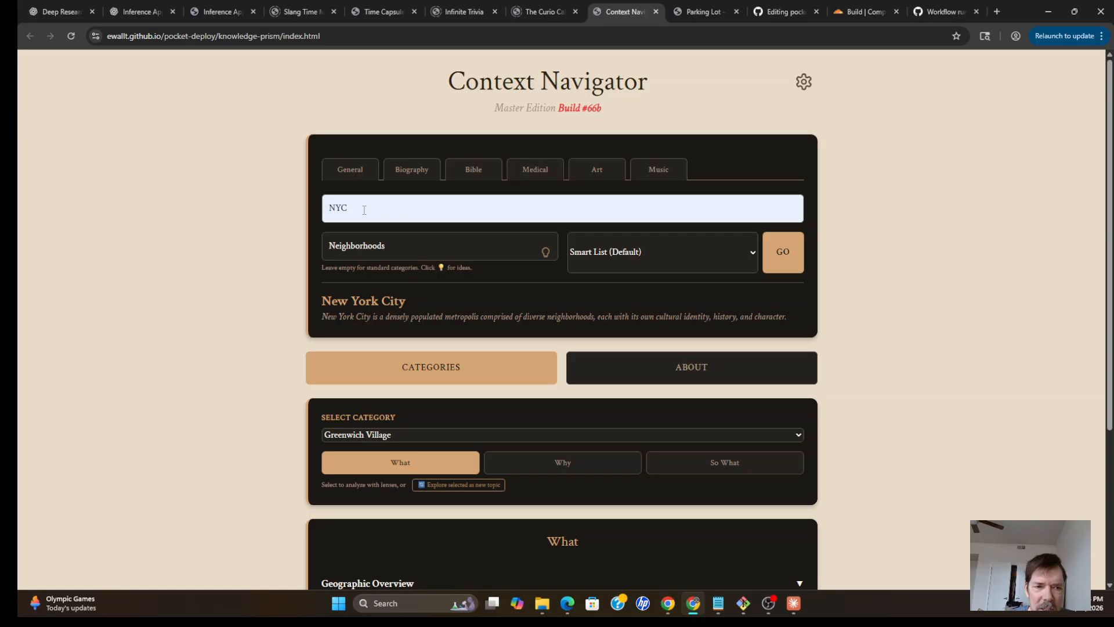
Step: Read the Geographic Overview section of the Greenwich Village "What" analysis and collapse it again
scroll(929, 353, "down", 3)
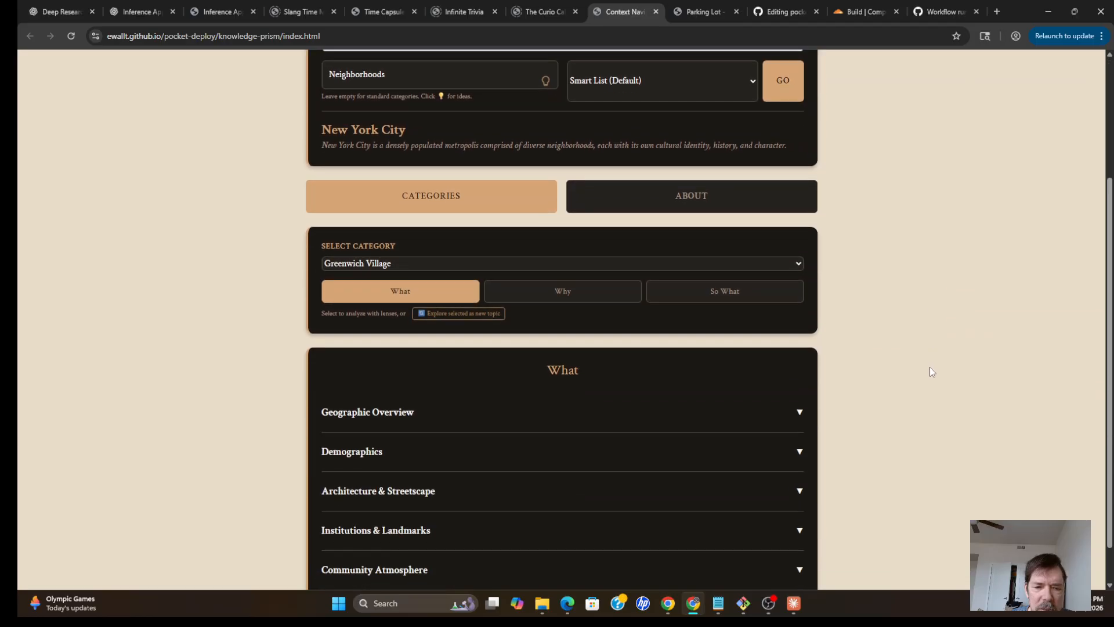
scroll(929, 365, "down", 1)
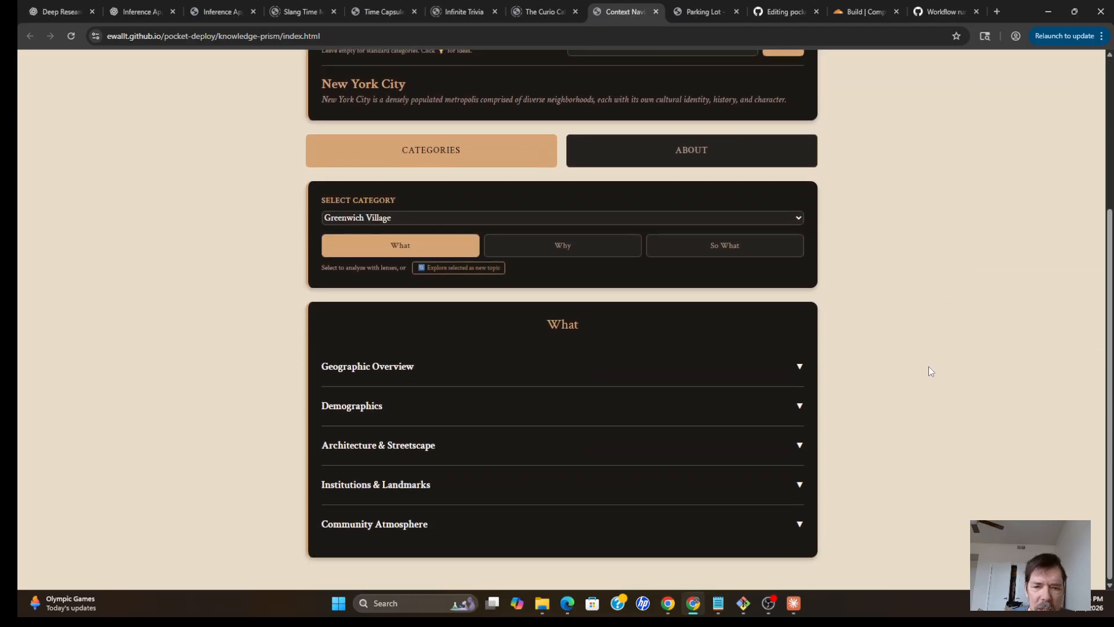
left_click(802, 371)
scroll(956, 421, "down", 1)
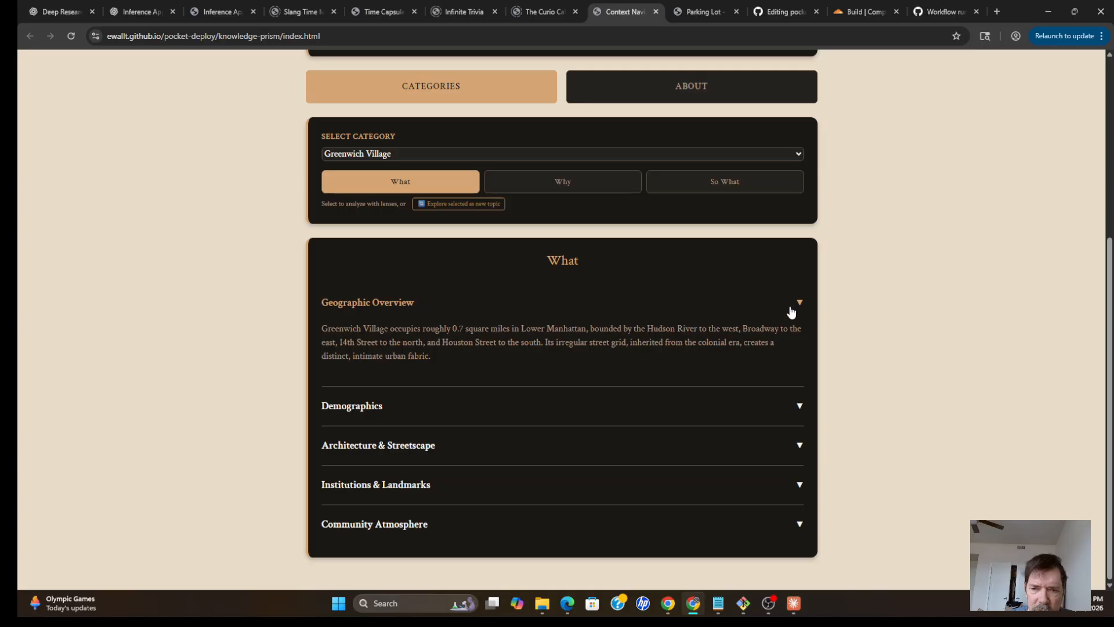
left_click(799, 304)
scroll(883, 346, "up", 4)
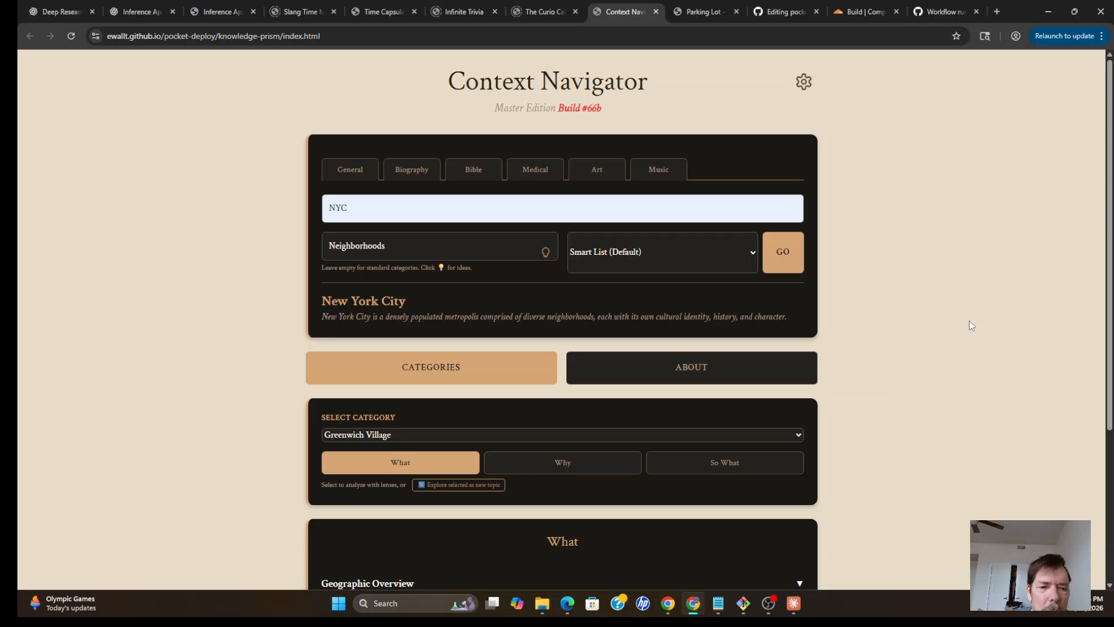
Step: Look over the AI focus suggestions and the list-size options for the NYC topic without changing either
scroll(973, 318, "down", 2)
scroll(975, 320, "up", 1)
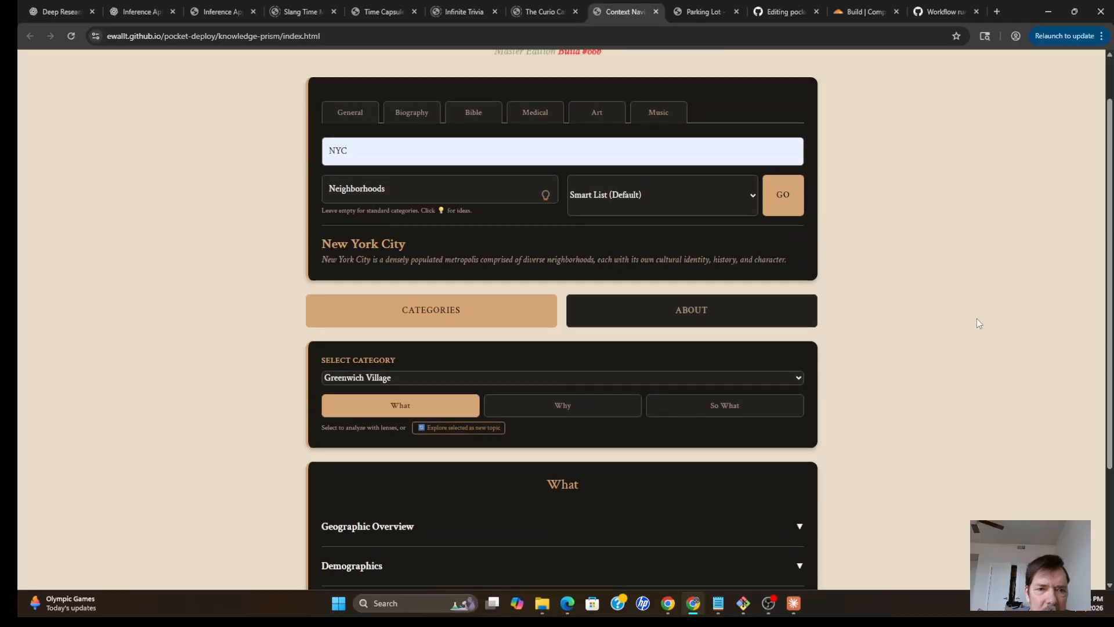
left_click(545, 196)
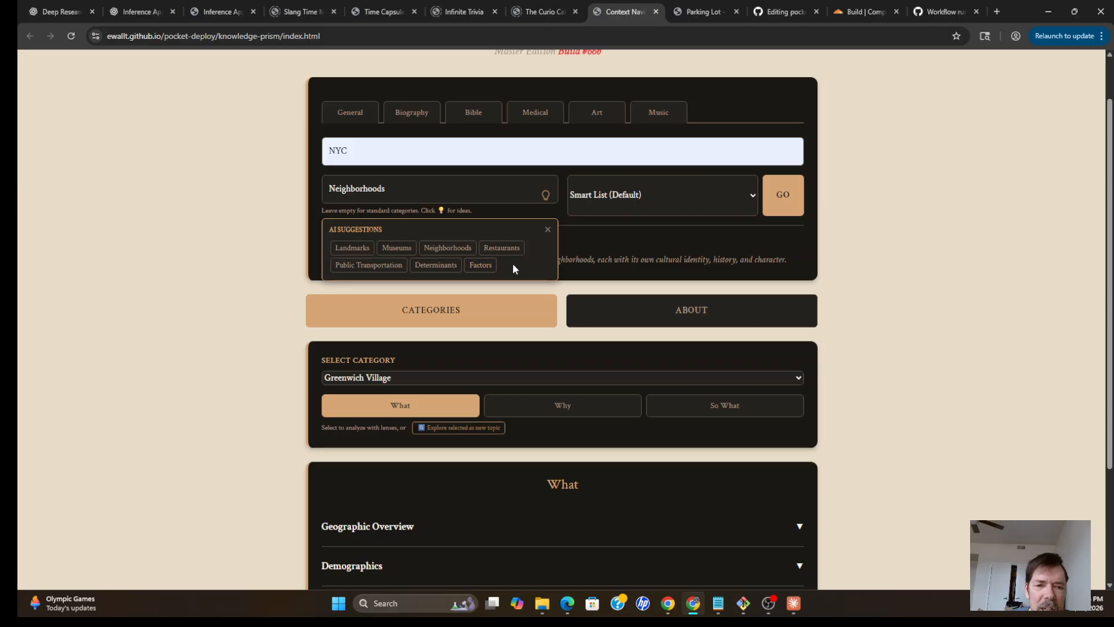
left_click(547, 231)
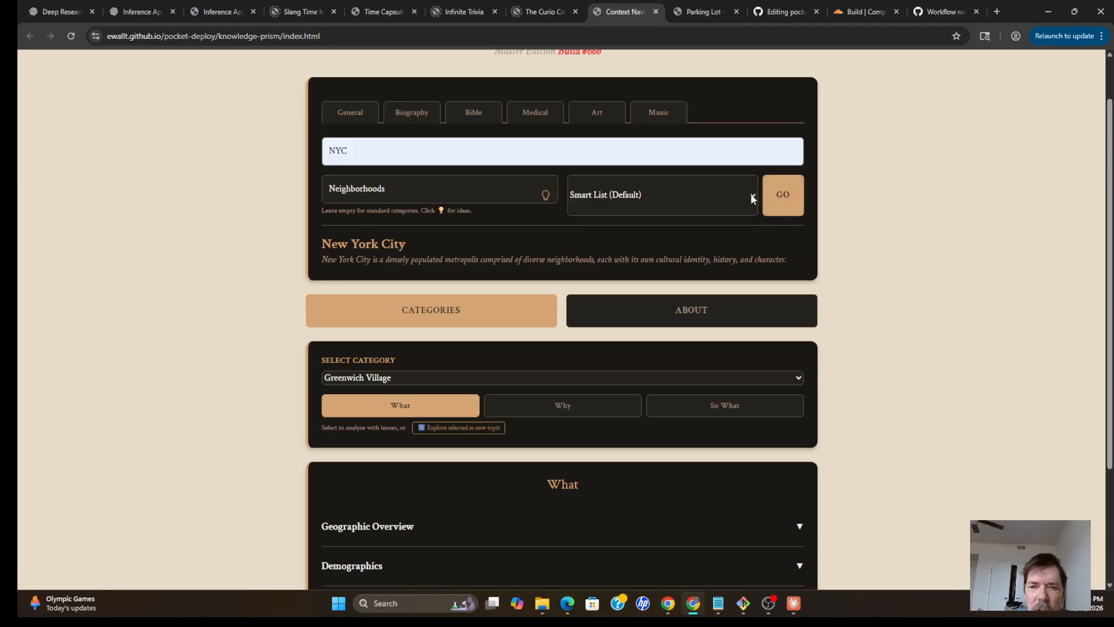
left_click(754, 198)
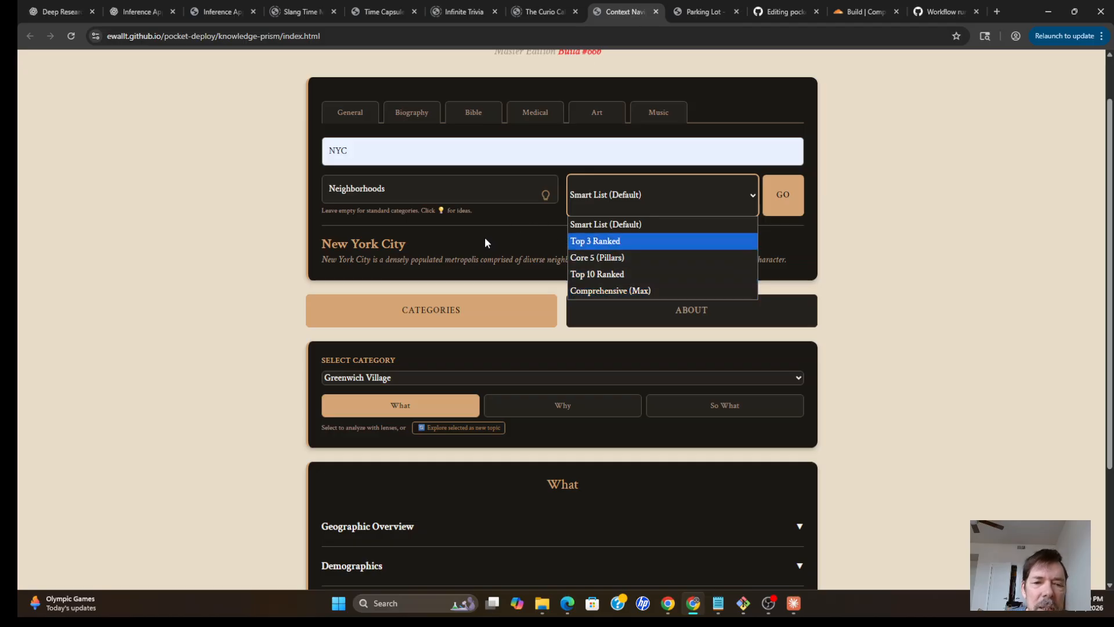
left_click(515, 239)
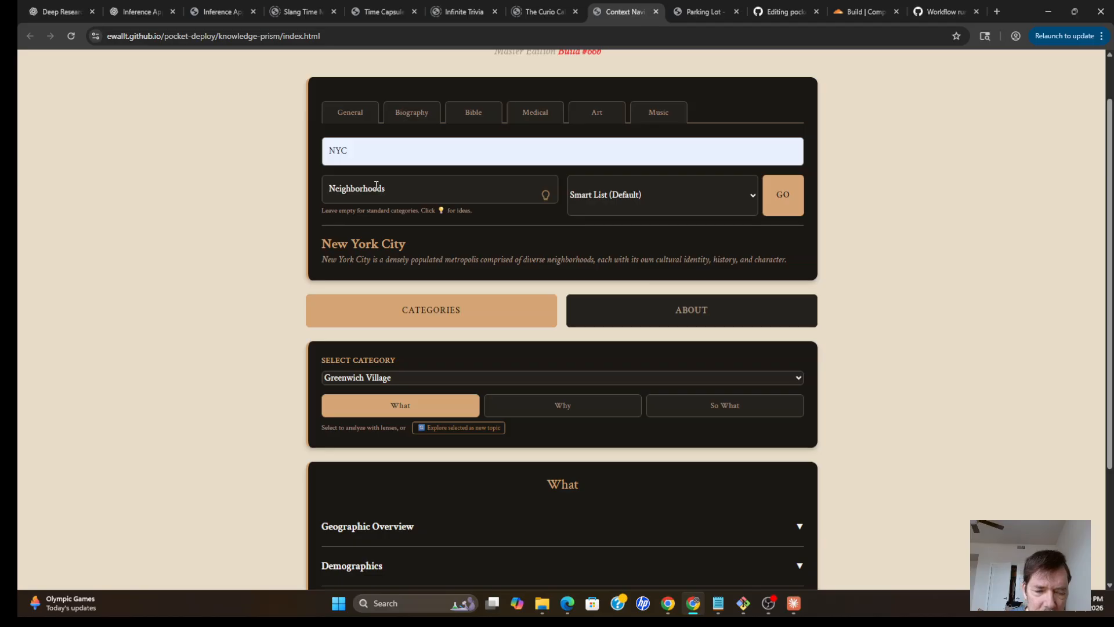
Step: Look through the New York City neighborhood categories and the option to explore Greenwich Village as a new topic
left_click(797, 376)
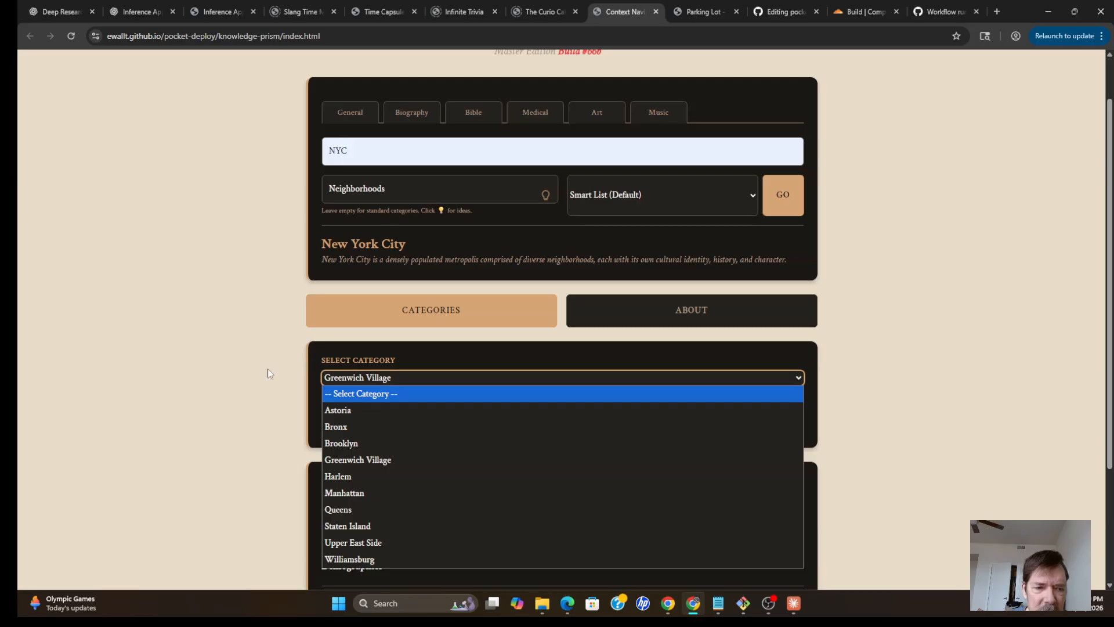
left_click(249, 346)
scroll(834, 429, "down", 2)
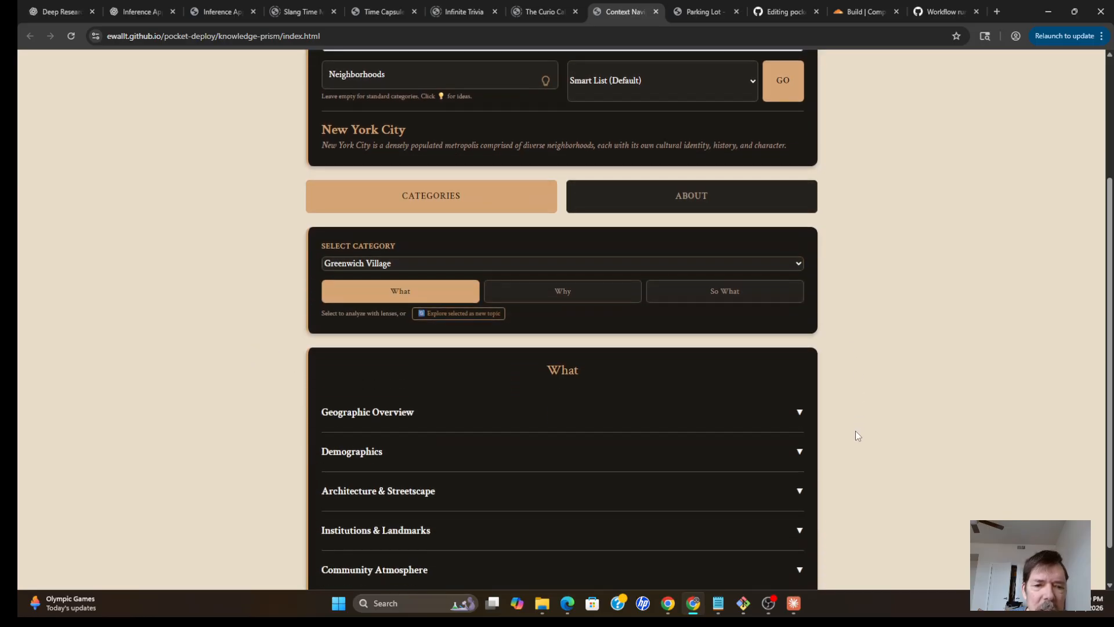
left_click(463, 316)
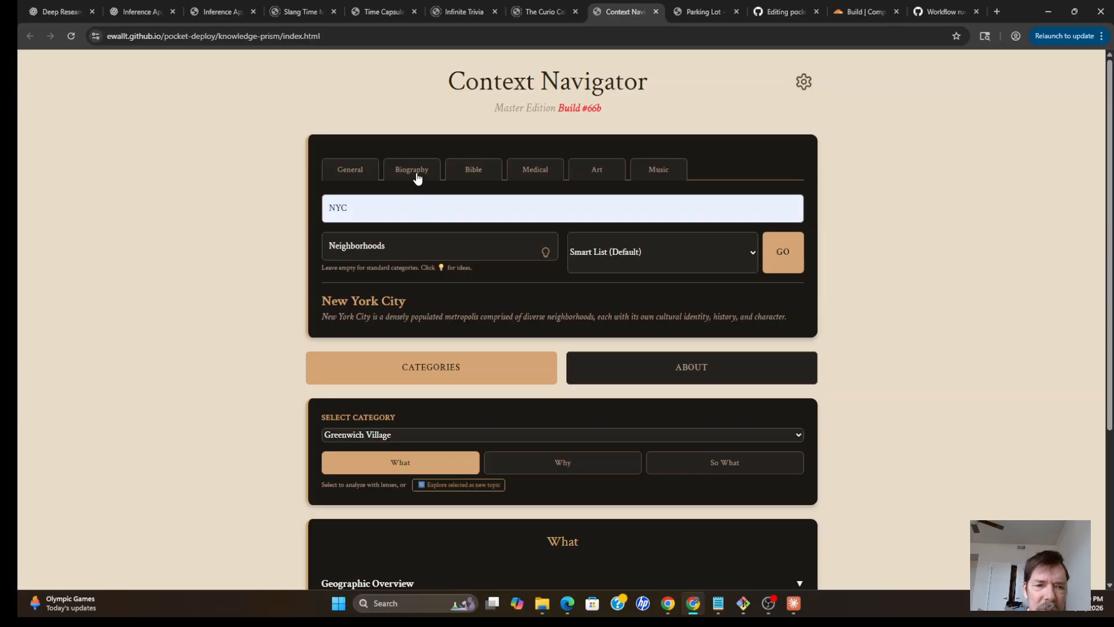
Step: Generate a biography topic for Abraham Lincoln with no focus and the Smart List (Default) setting
left_click(416, 176)
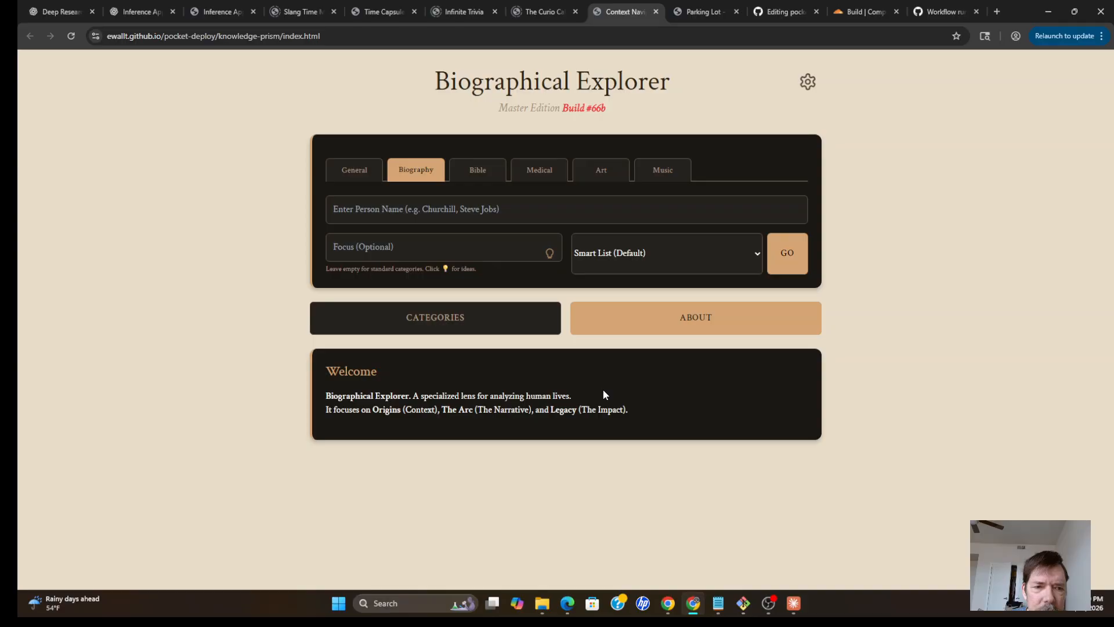
left_click(517, 214)
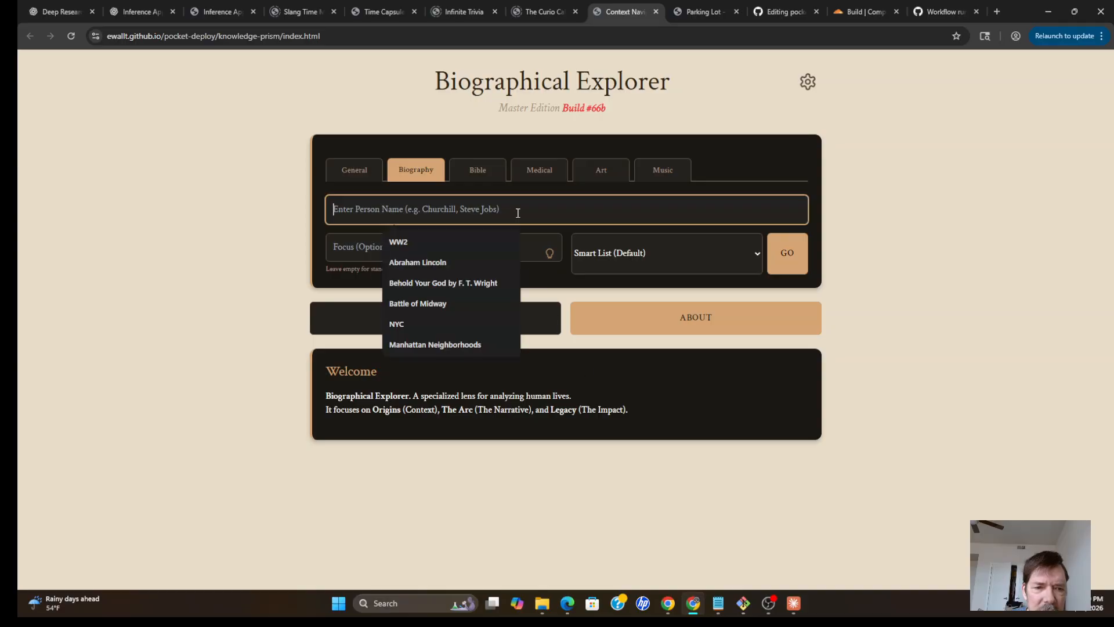
left_click(438, 264)
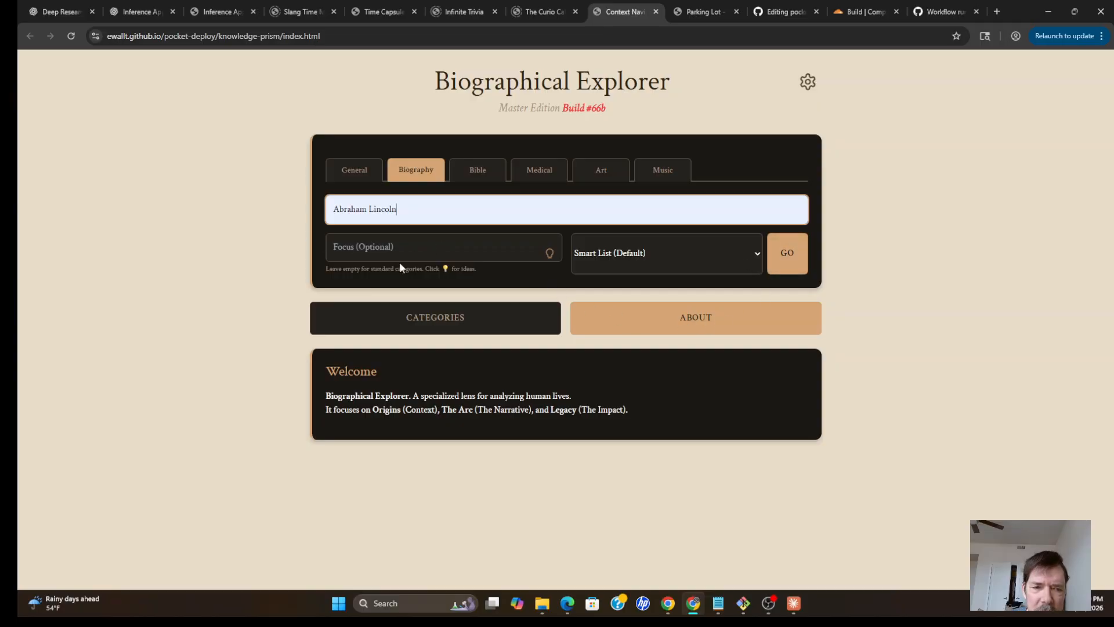
left_click(792, 260)
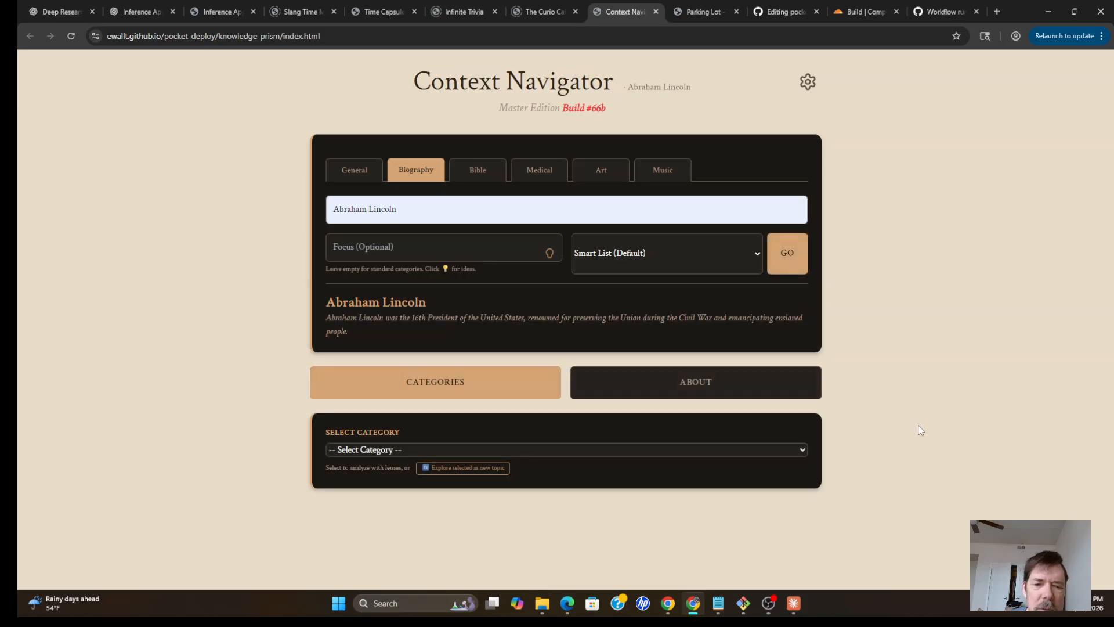
Step: Choose the Civil War Leadership category for Abraham Lincoln and view its Origins analysis
left_click(804, 451)
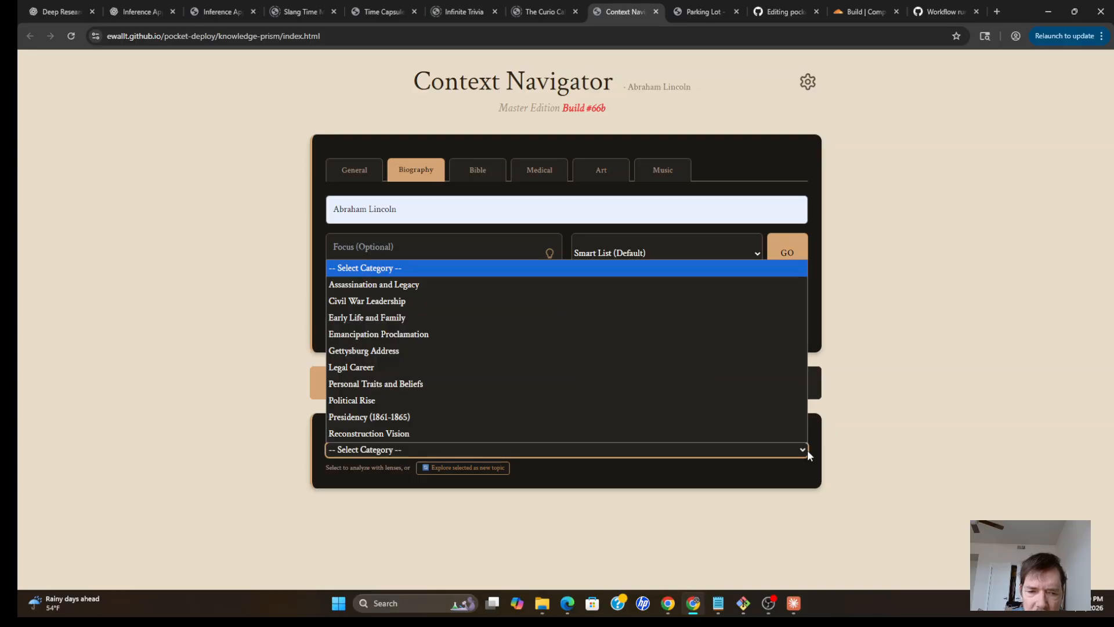
left_click(494, 300)
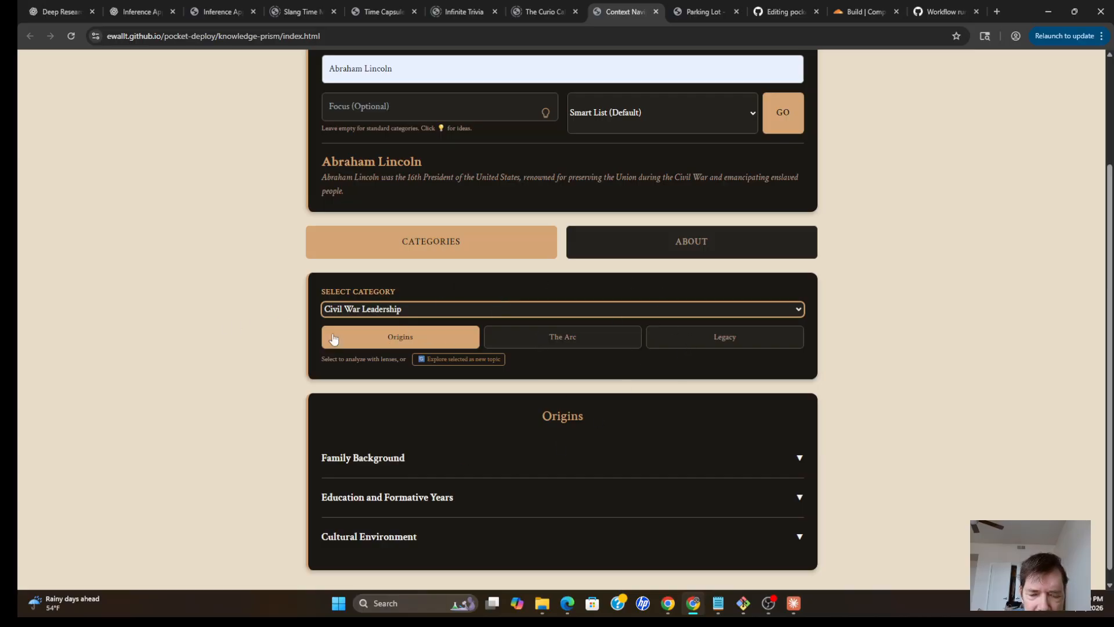
scroll(917, 358, "up", 3)
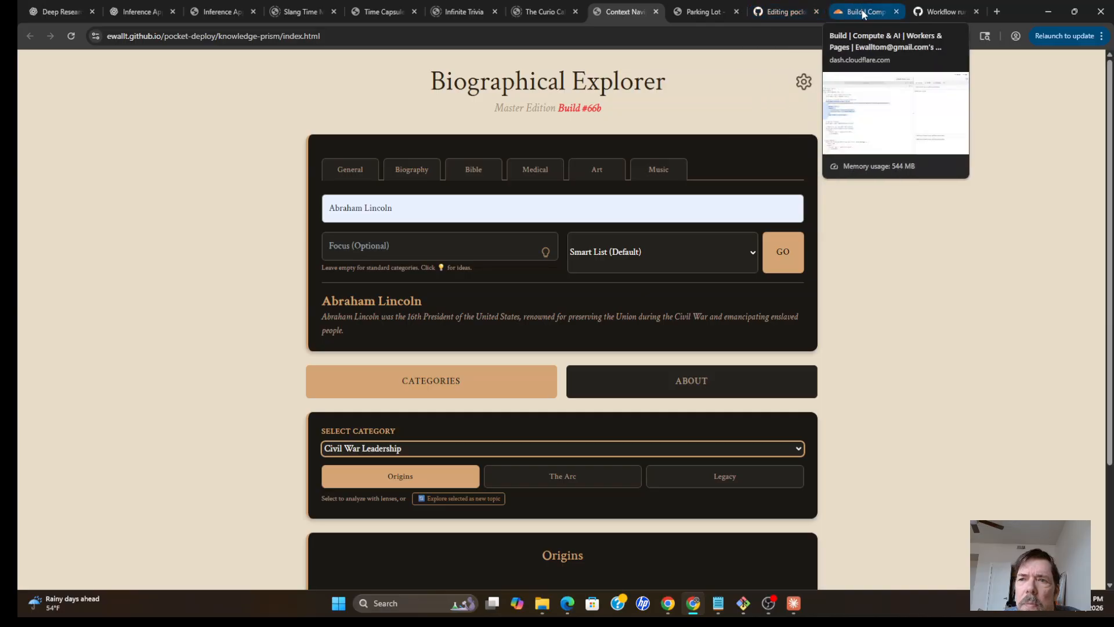
key("alt+Tab")
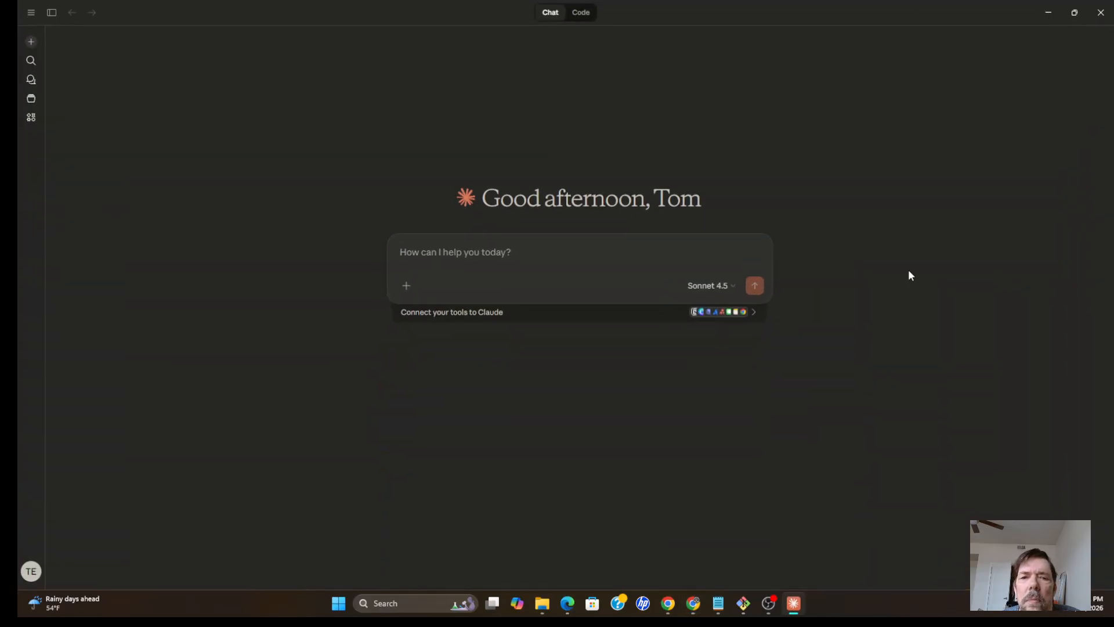
key("alt+Tab")
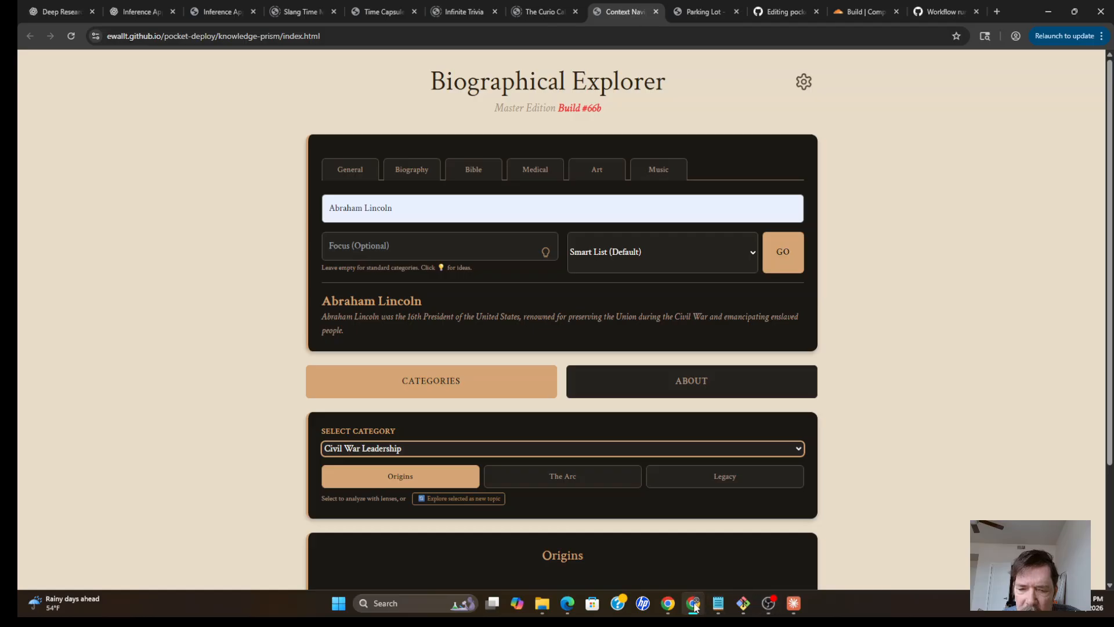
mouse_move(690, 605)
left_click(668, 606)
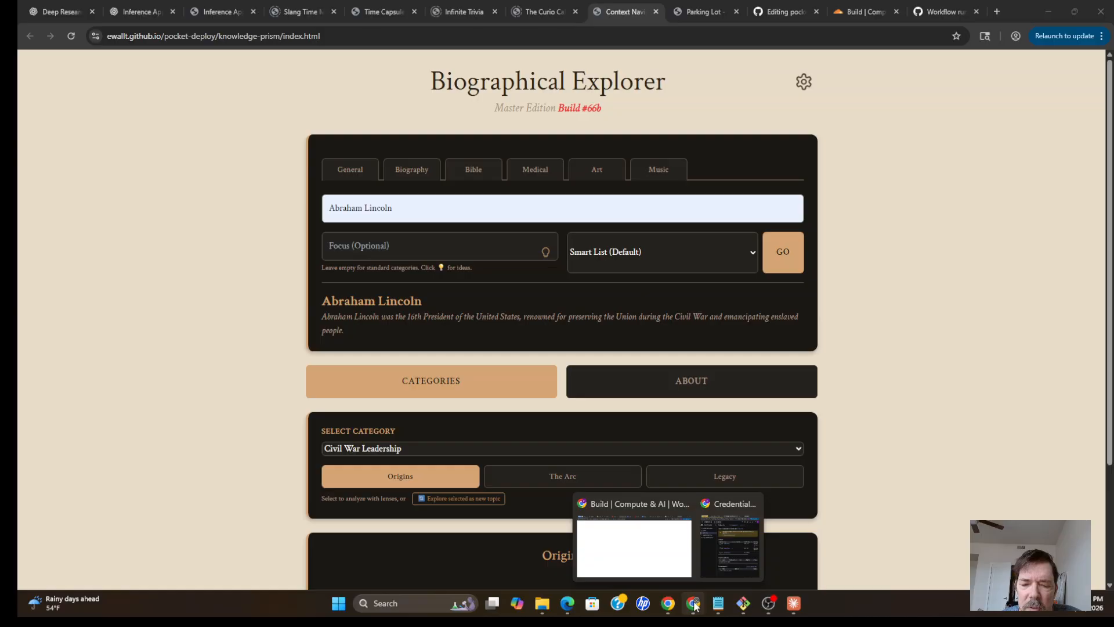
left_click(694, 607)
mouse_move(668, 605)
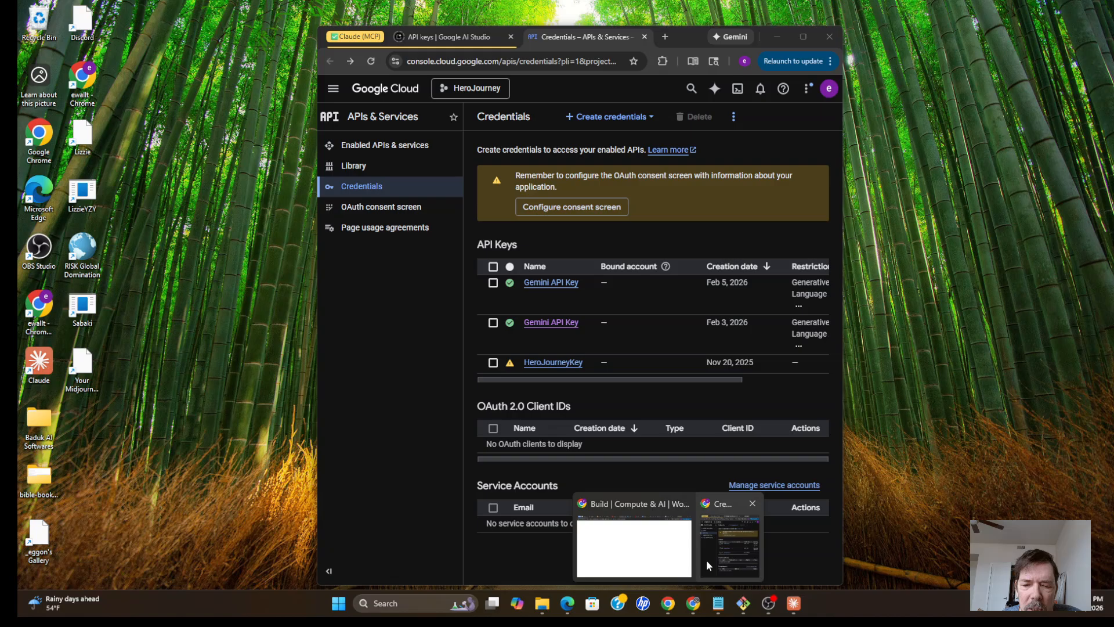
left_click(705, 560)
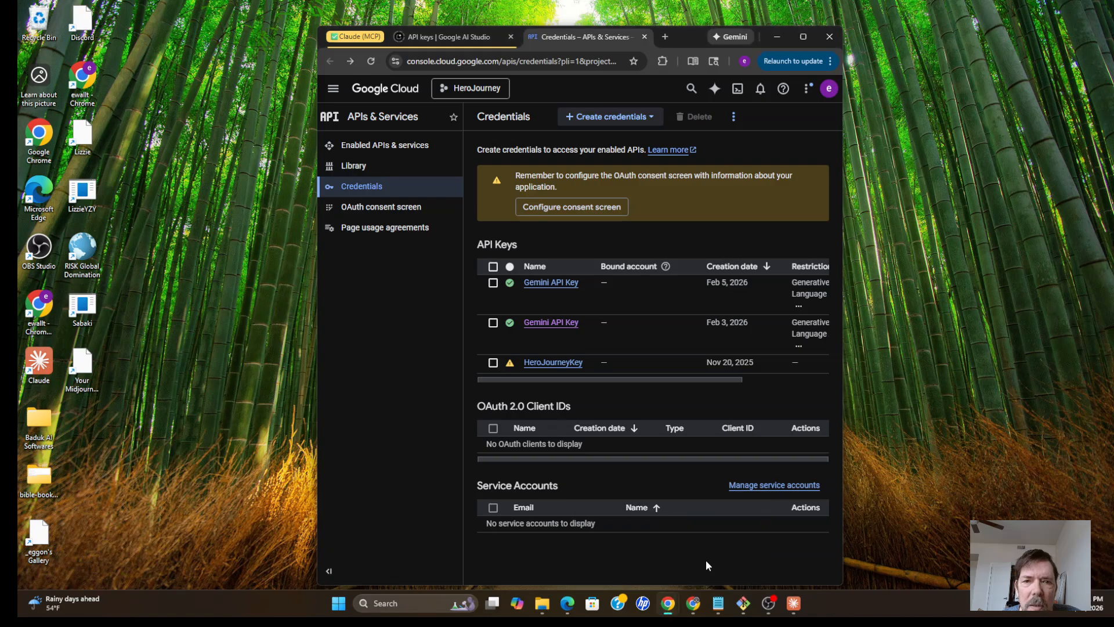
left_click(929, 334)
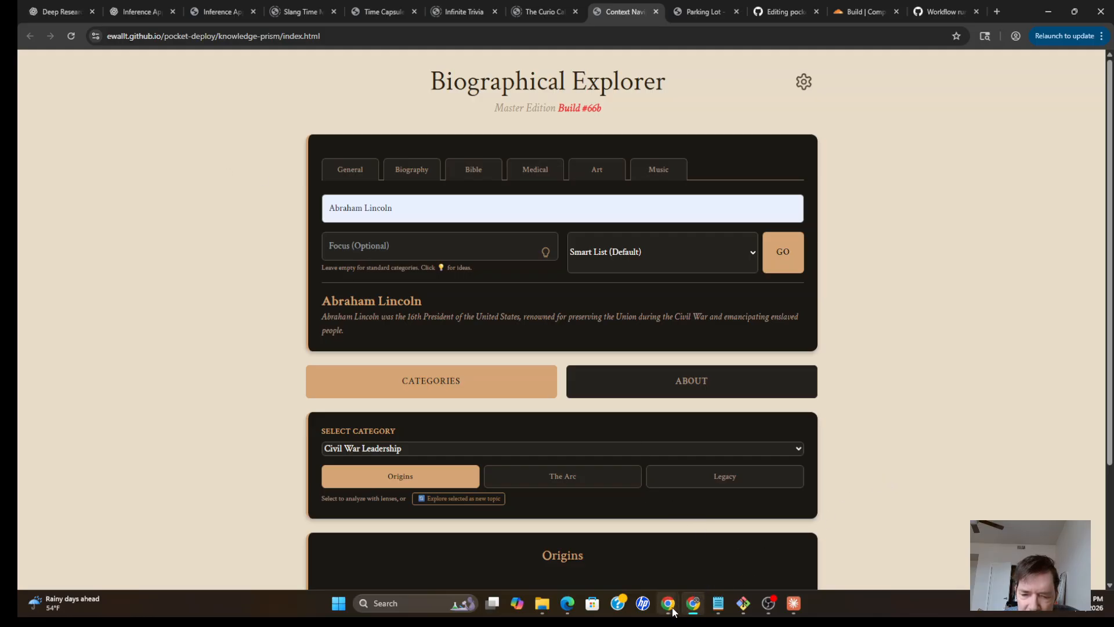
Step: Switch to the browser window with the Cloudflare groq-proxy worker and view its worker.js code
mouse_move(694, 603)
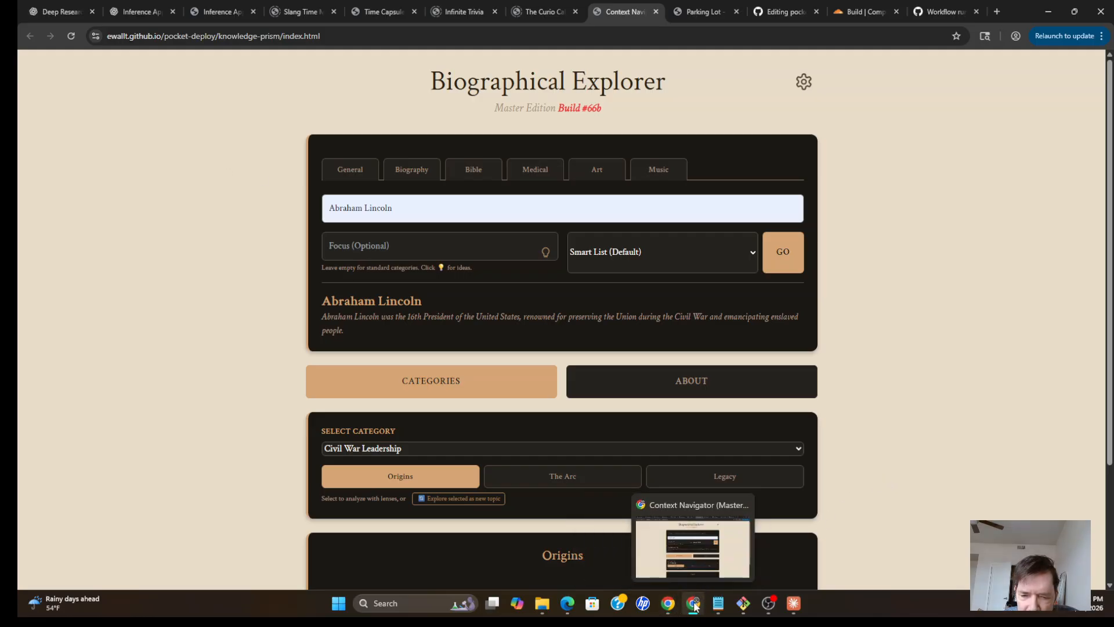
left_click(736, 566)
mouse_move(673, 606)
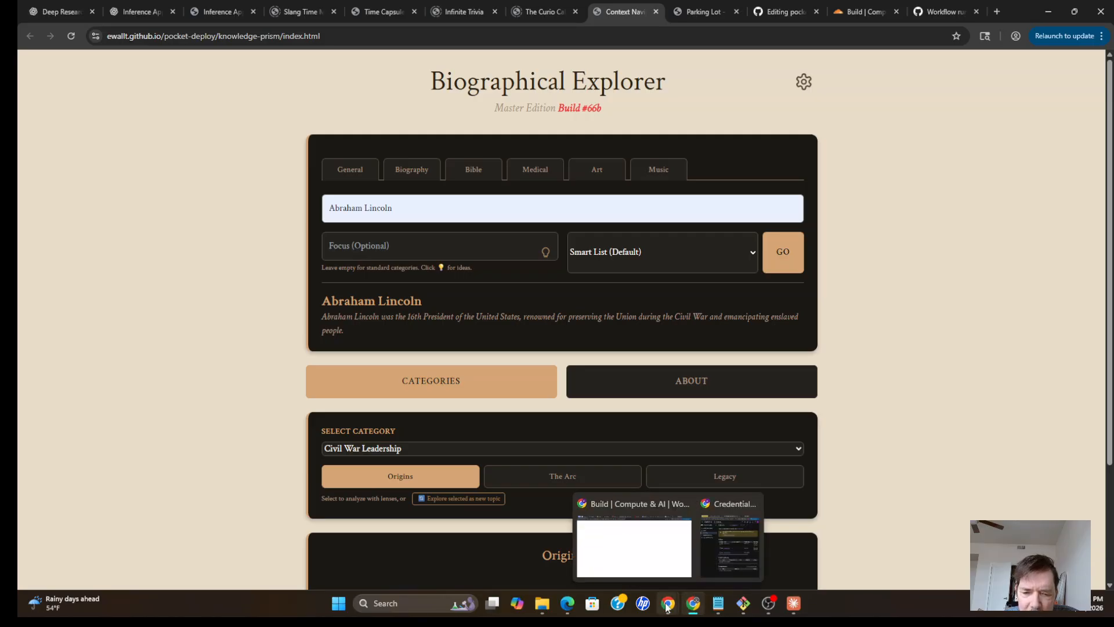
left_click(662, 569)
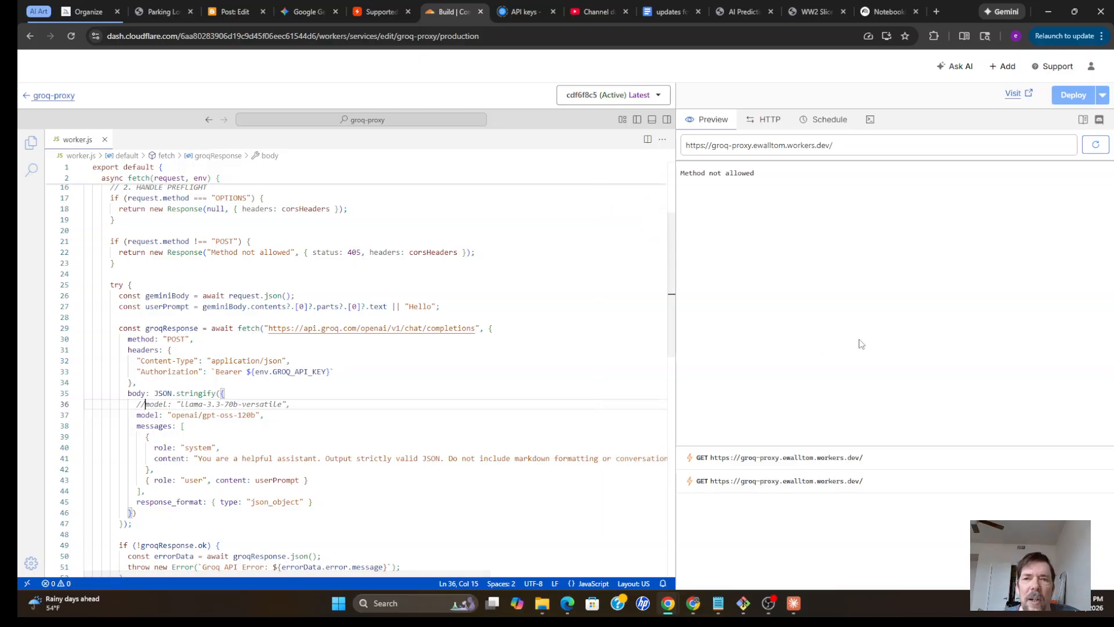
Step: In the WW2 Slice & Dice Explorer, run the suggested question on the Munich Agreement's strategic implications for the European balance of power
left_click(805, 12)
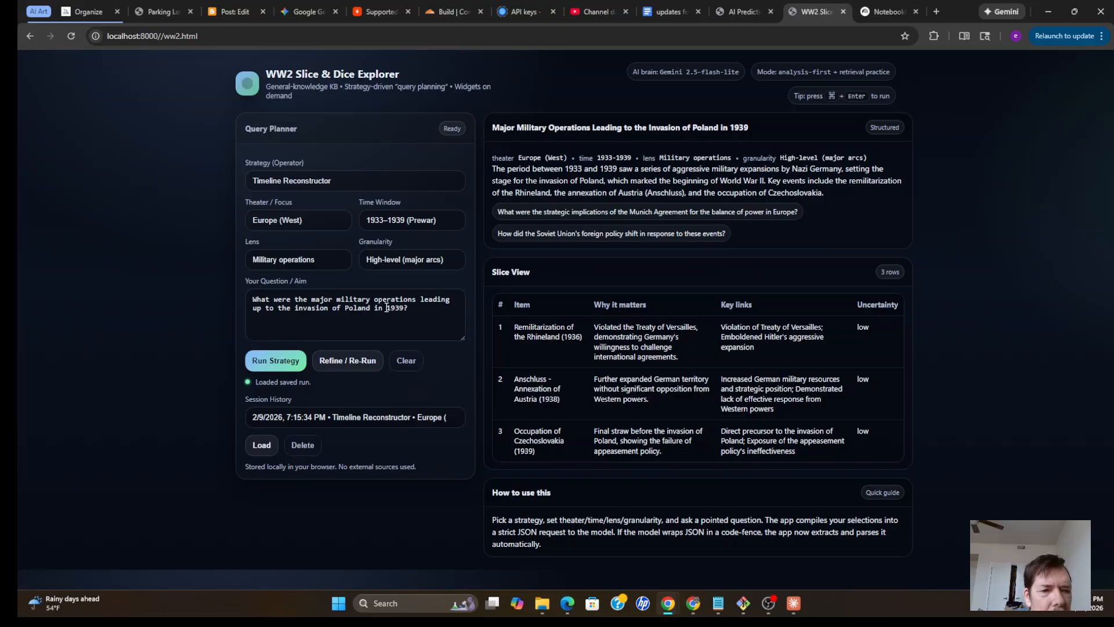
left_click(421, 419)
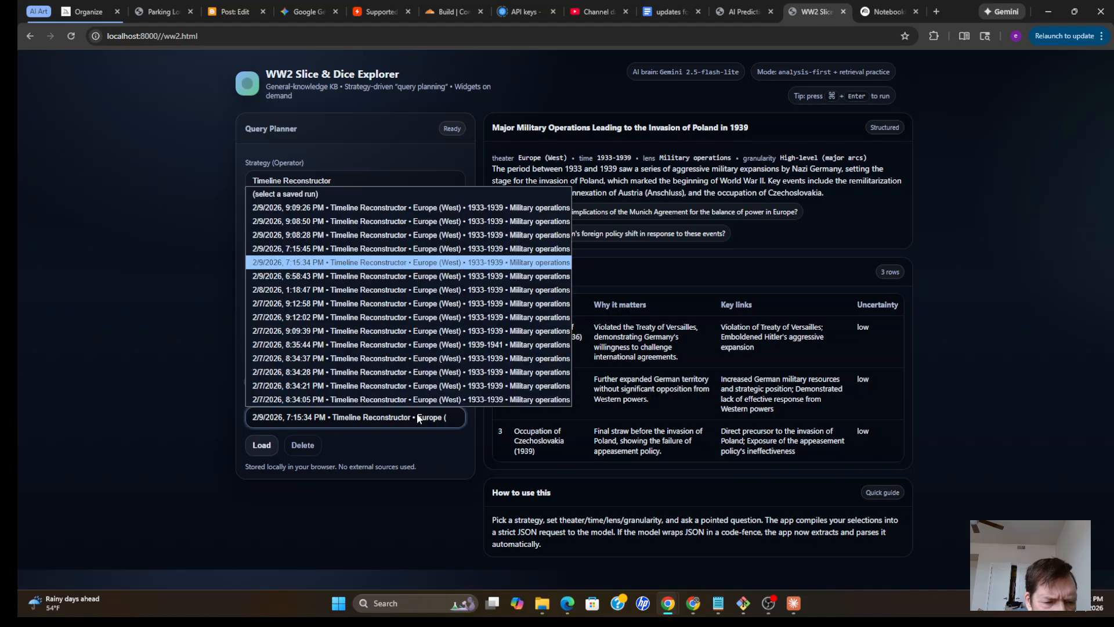
left_click(400, 304)
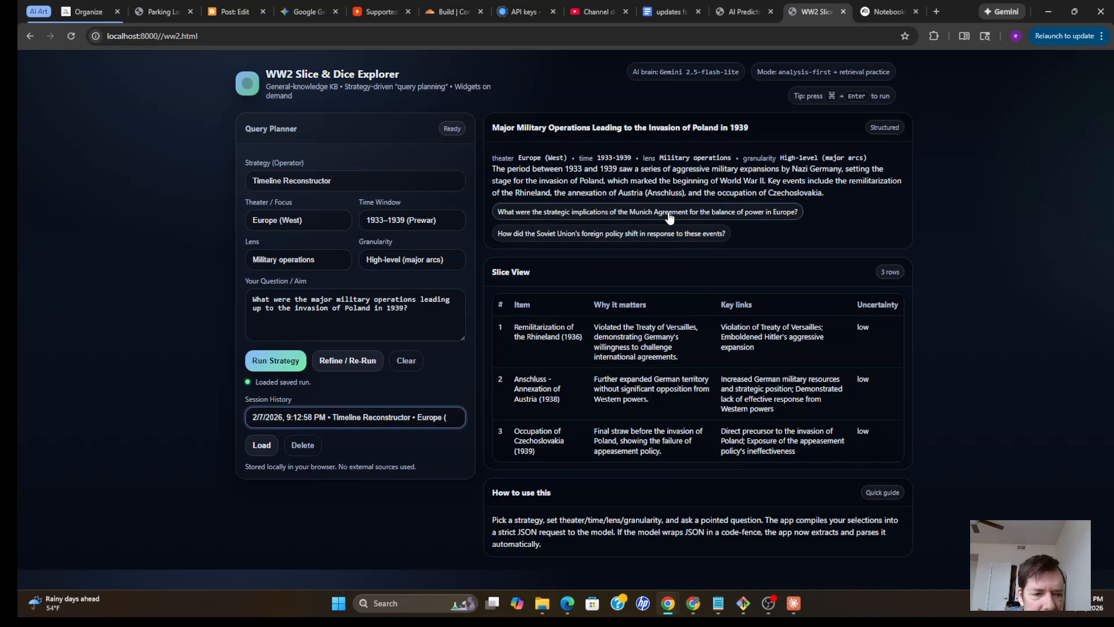
left_click(668, 214)
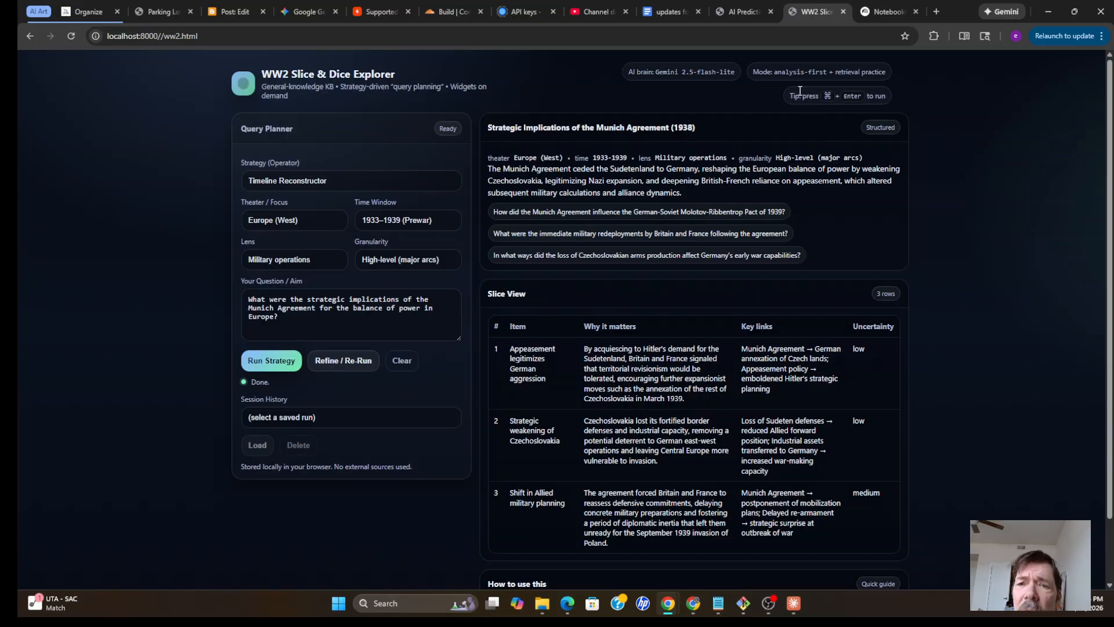
Step: Switch to the AI Predictions Explorer and review the perspective and prediction choices available for Perspective Rotation
left_click(741, 14)
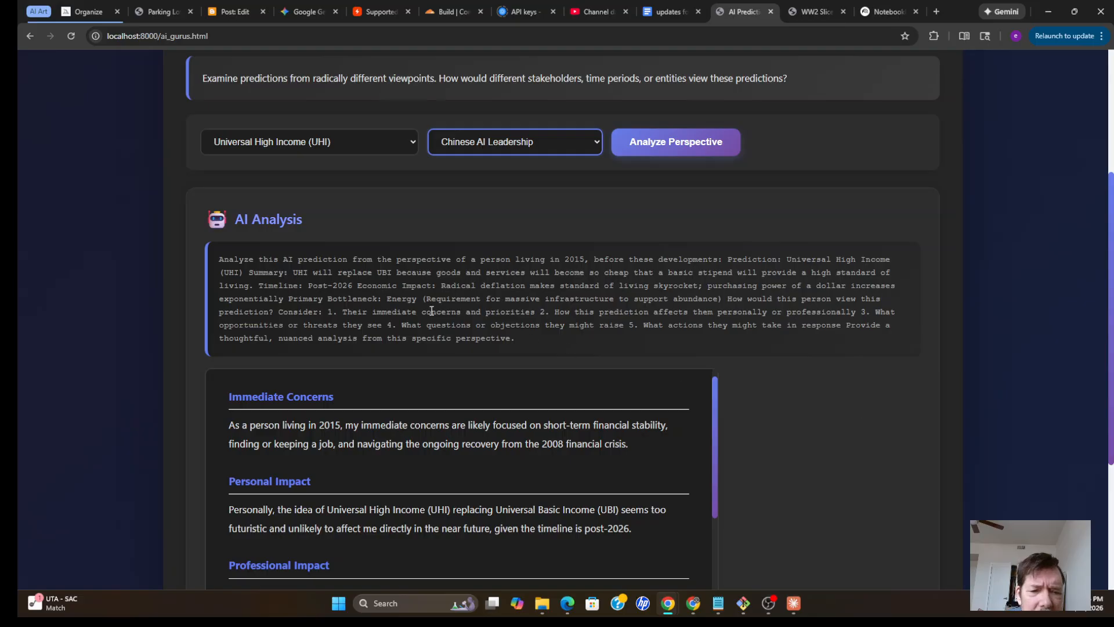
scroll(1079, 447, "up", 4)
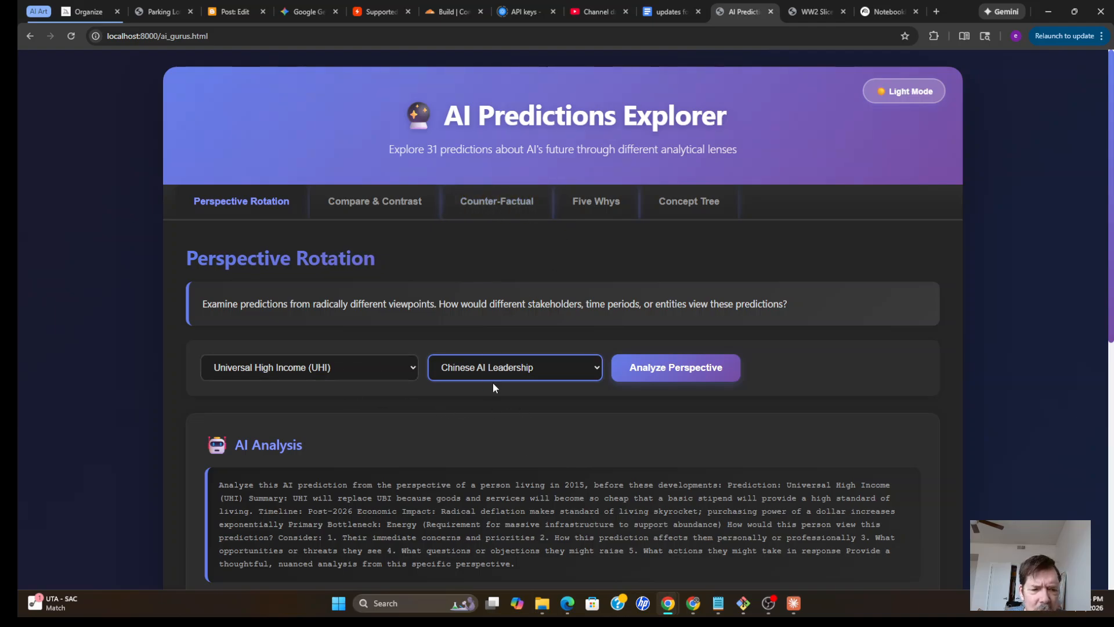
left_click(594, 372)
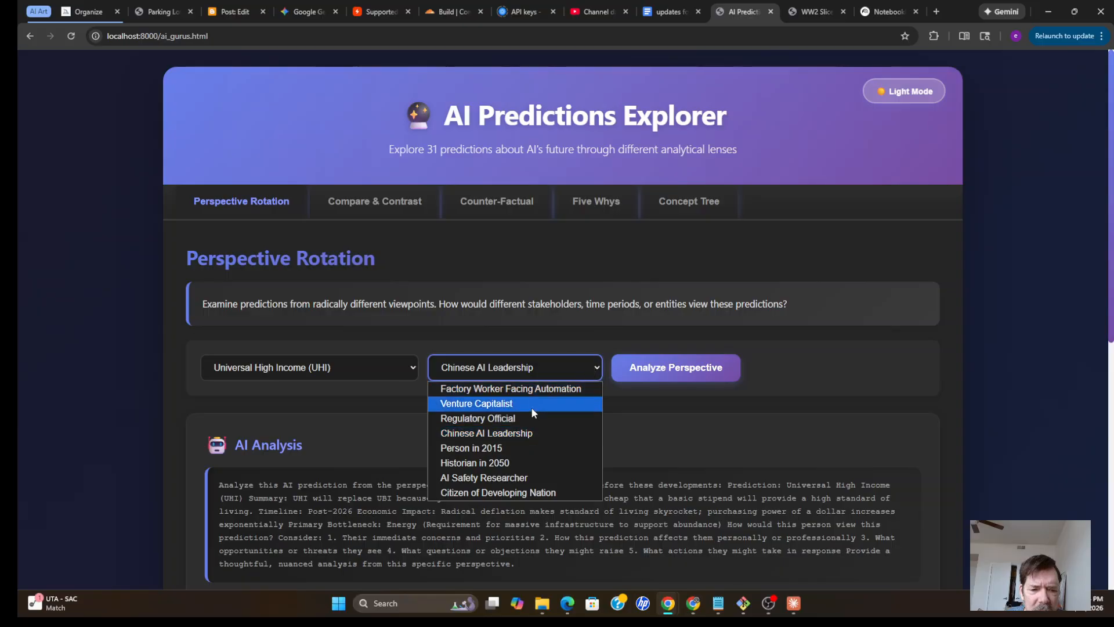
left_click(671, 409)
left_click(412, 375)
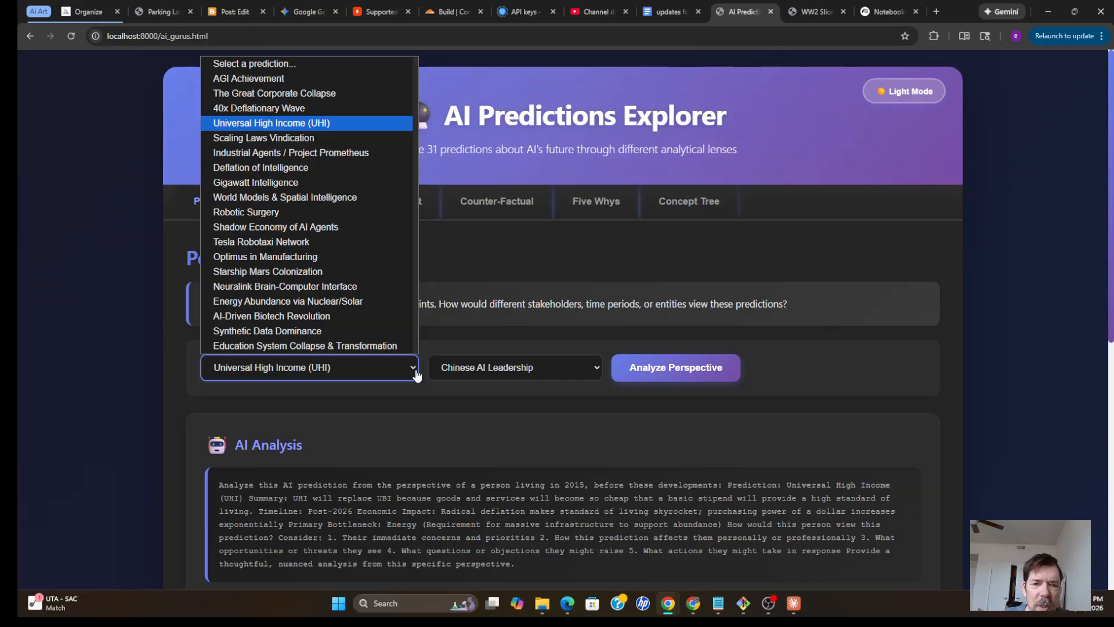
left_click(849, 381)
Step: Read the Universal High Income analysis written from a 2015 person's viewpoint and review the alternative perspectives
scroll(612, 517, "down", 2)
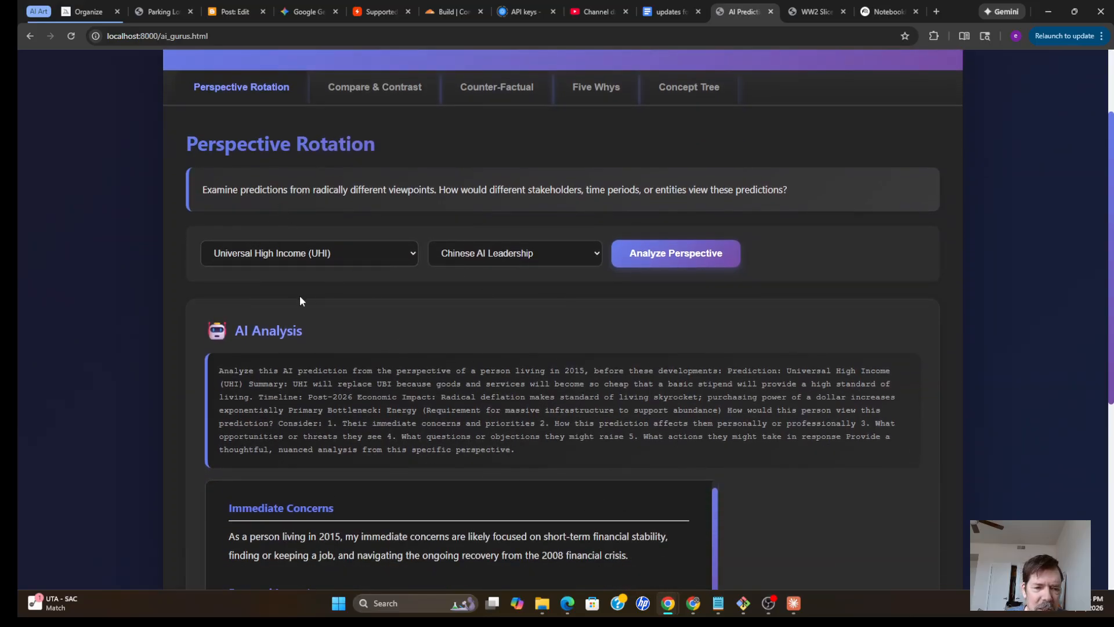
scroll(511, 293, "up", 2)
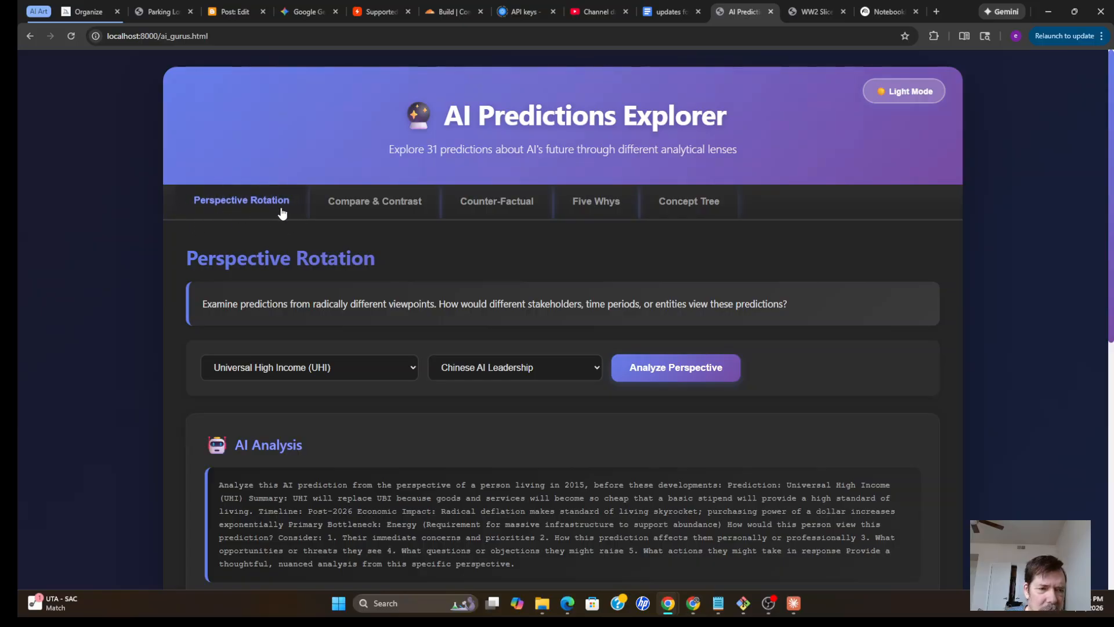
scroll(576, 460, "down", 2)
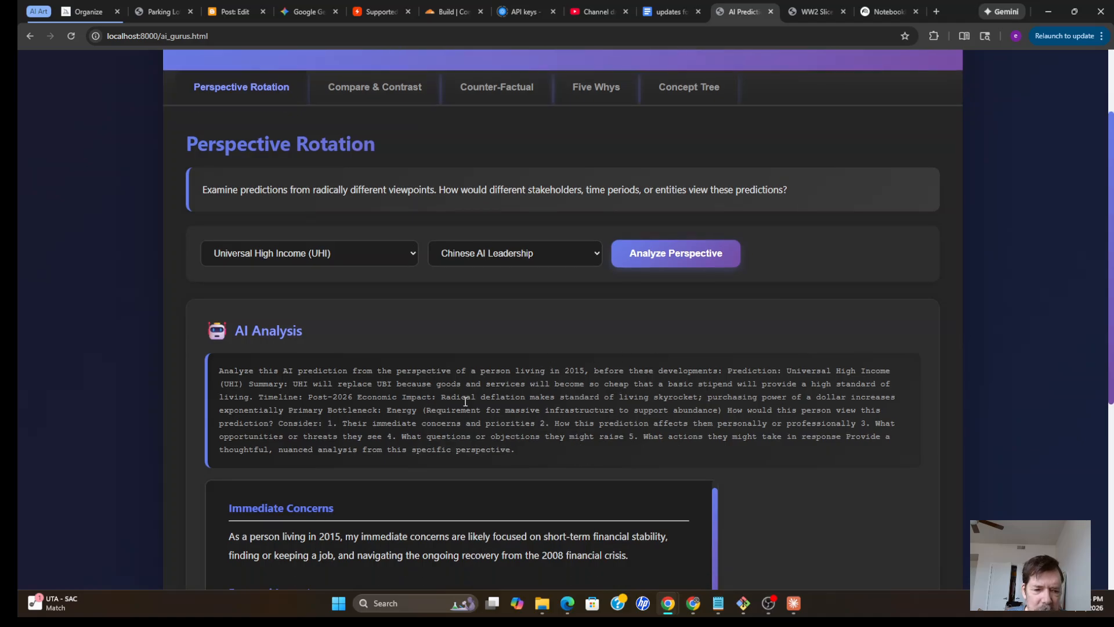
scroll(465, 401, "down", 2)
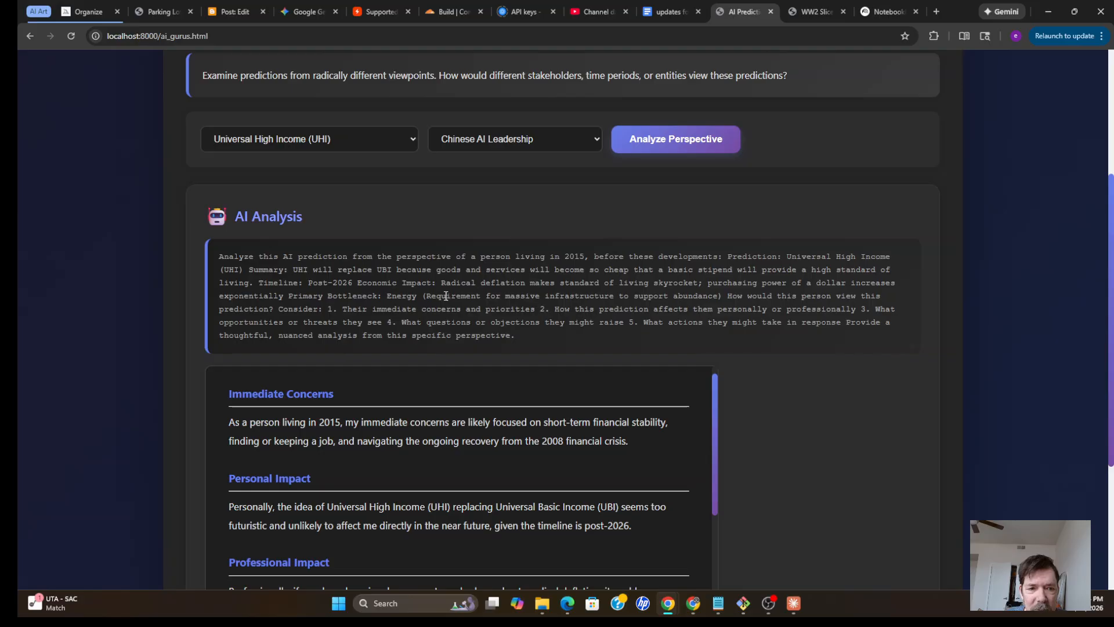
scroll(664, 425, "down", 2)
scroll(321, 353, "down", 2)
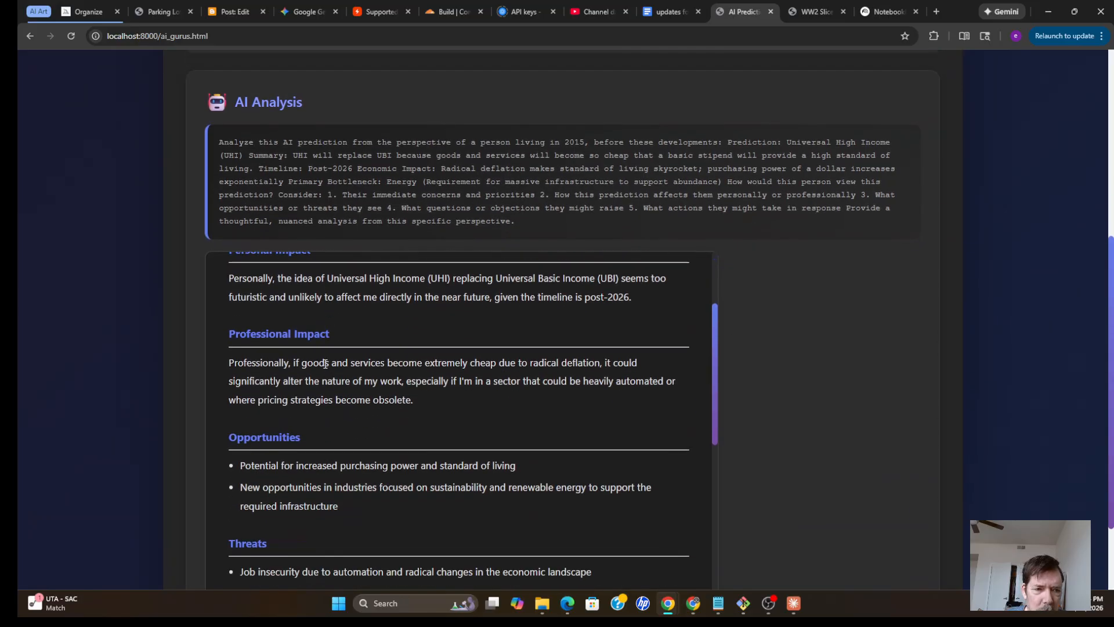
scroll(329, 352, "up", 2)
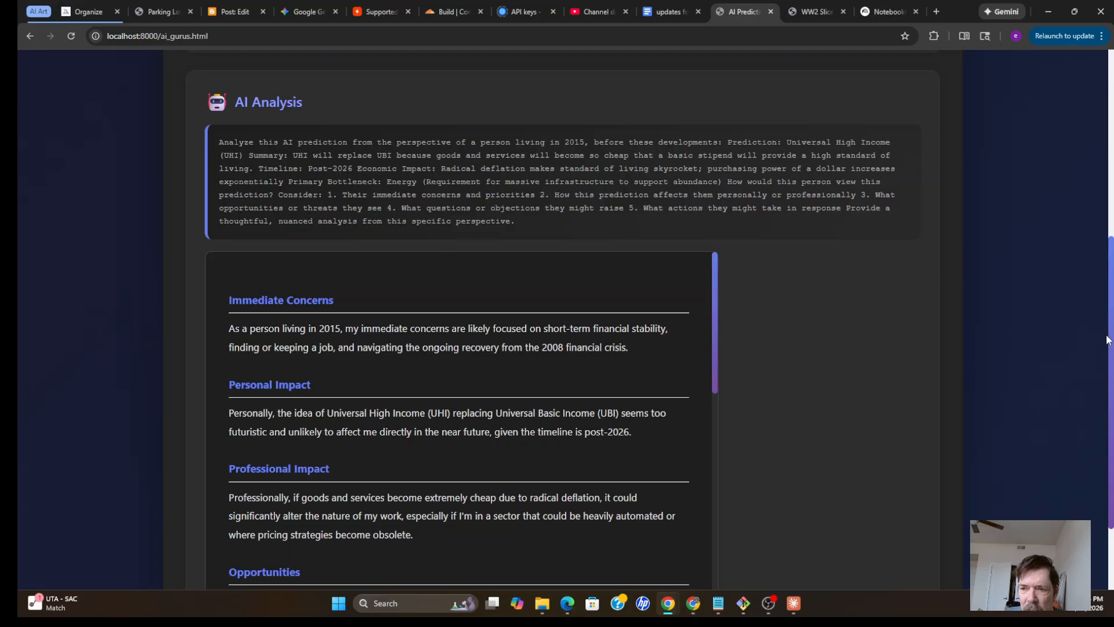
left_click_drag(1109, 341, 1109, 381)
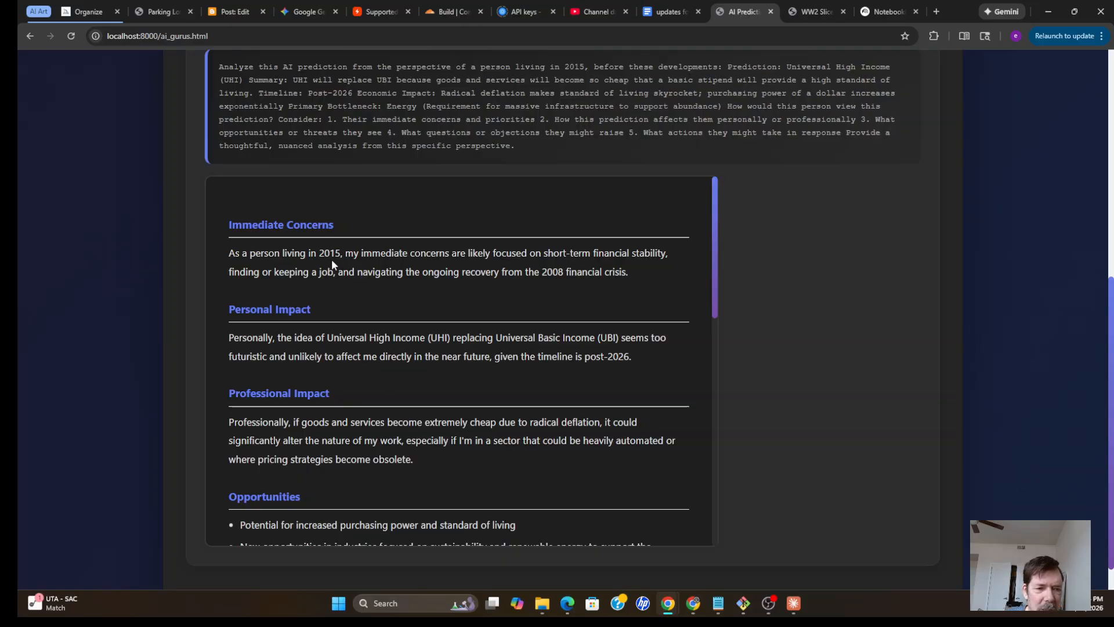
scroll(757, 318, "up", 4)
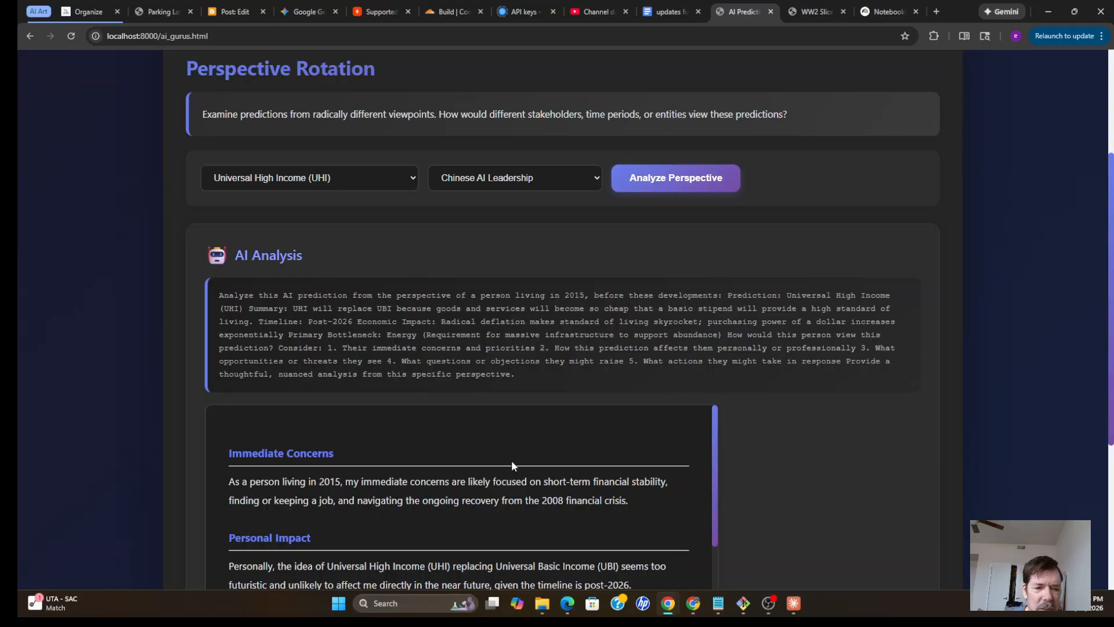
scroll(511, 461, "down", 3)
scroll(528, 450, "up", 3)
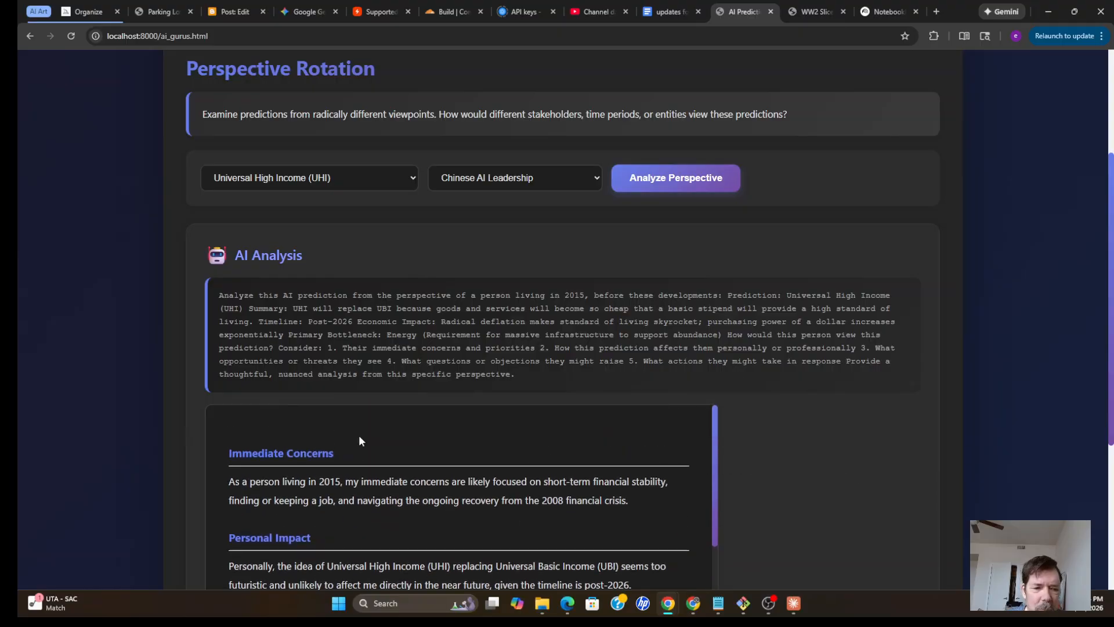
left_click(601, 183)
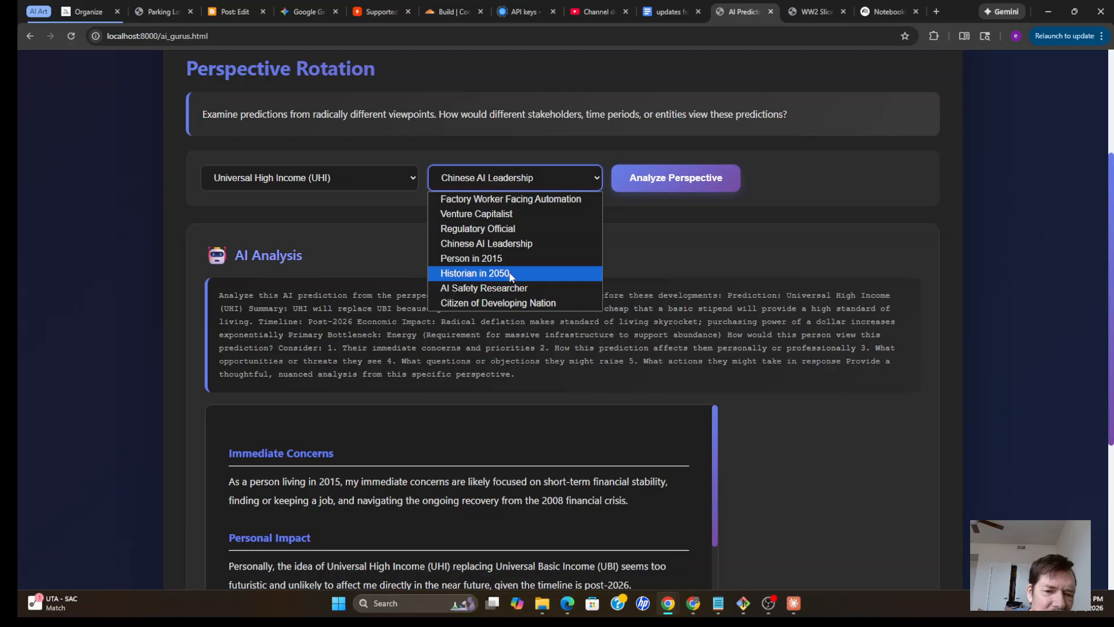
left_click(794, 475)
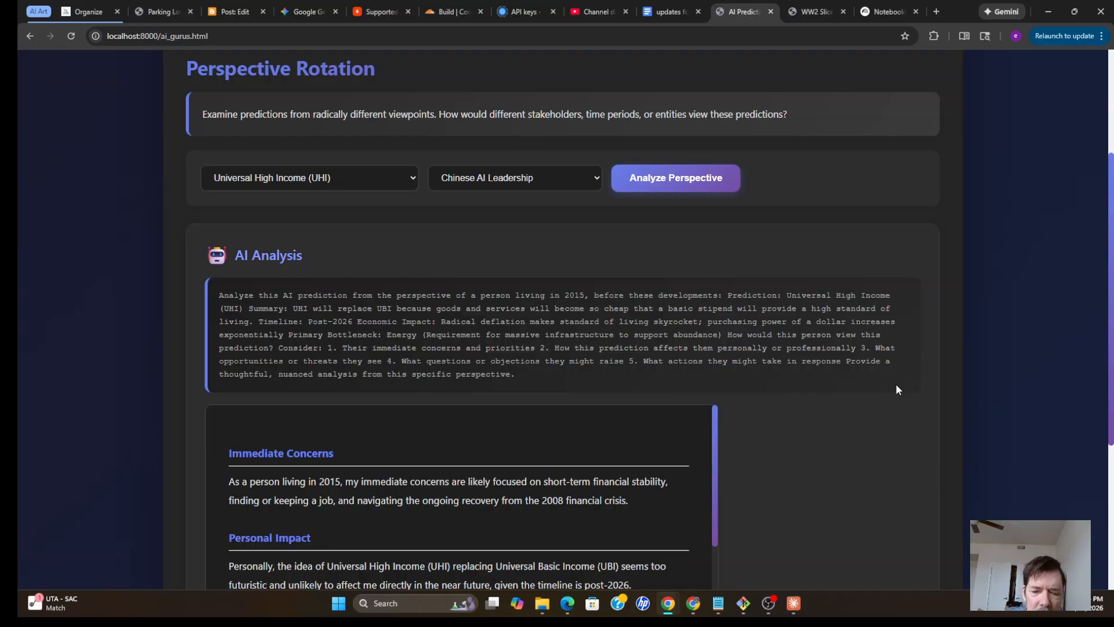
Step: Switch to the browser window with the deployed pocket apps and view the Slang Time Machine
mouse_move(670, 603)
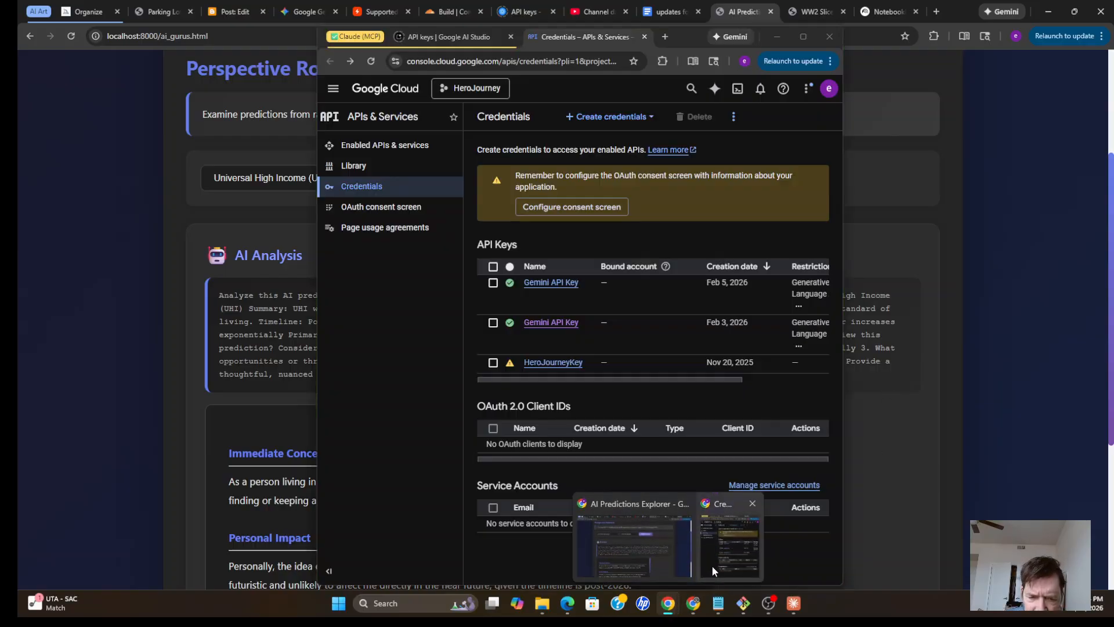
left_click(712, 566)
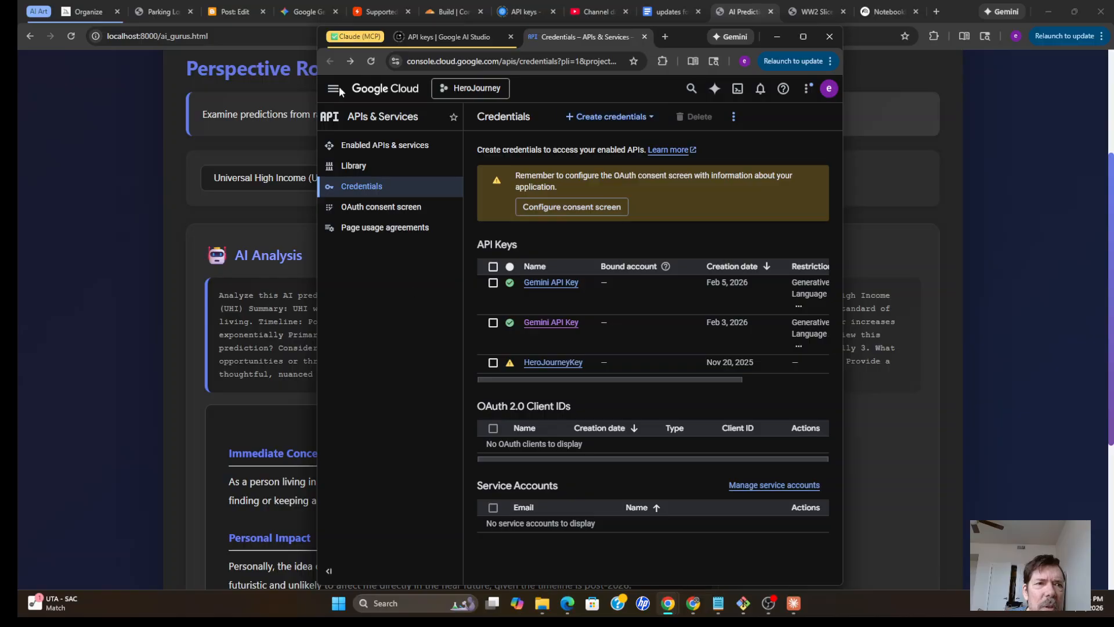
left_click(303, 11)
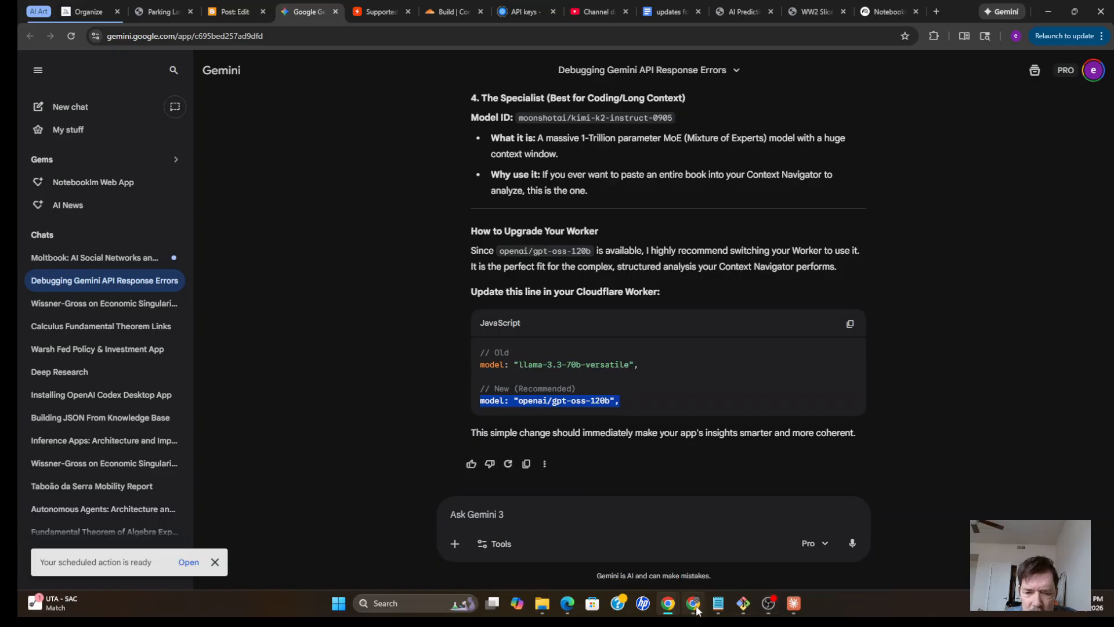
mouse_move(697, 604)
left_click(712, 571)
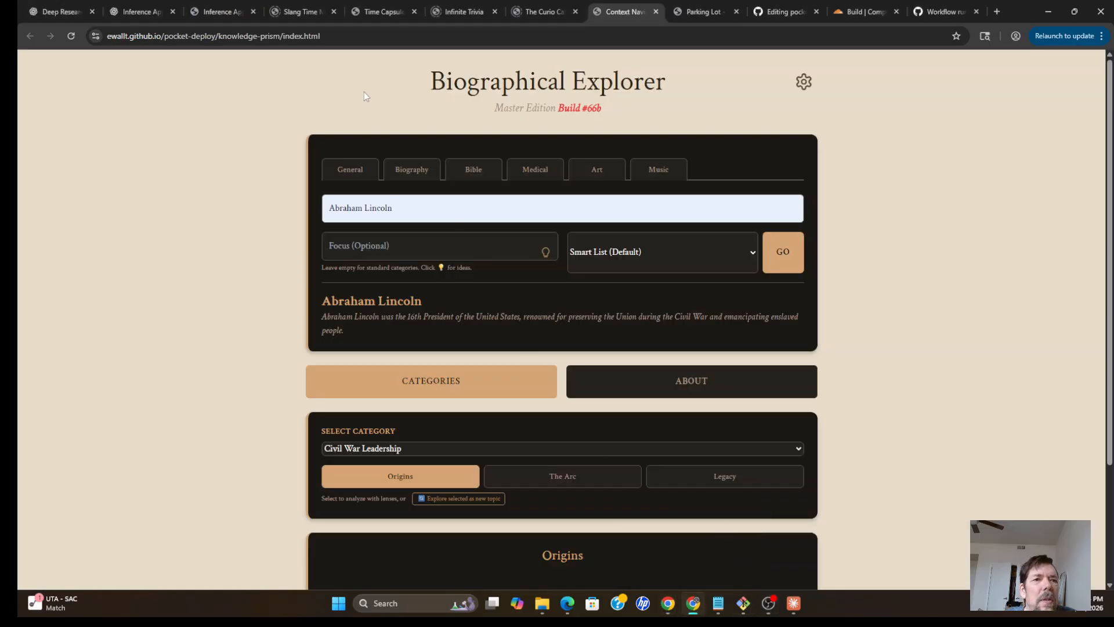
left_click(288, 14)
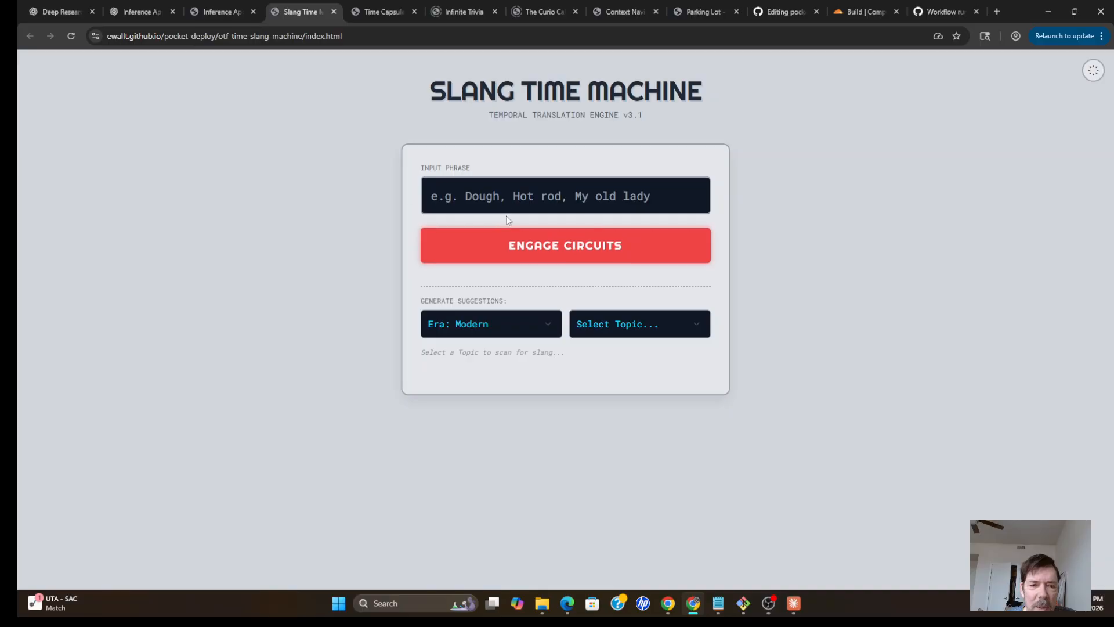
Step: Open The Daily Chronicle app and look through its February 9 headline, births and other events
left_click(381, 11)
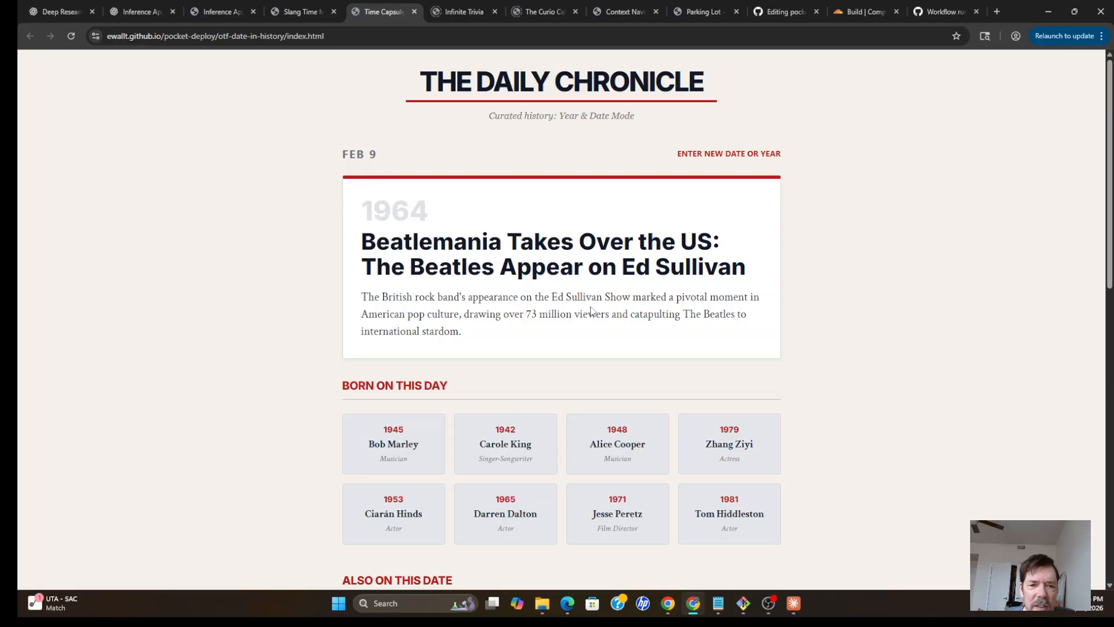
scroll(357, 369, "down", 1)
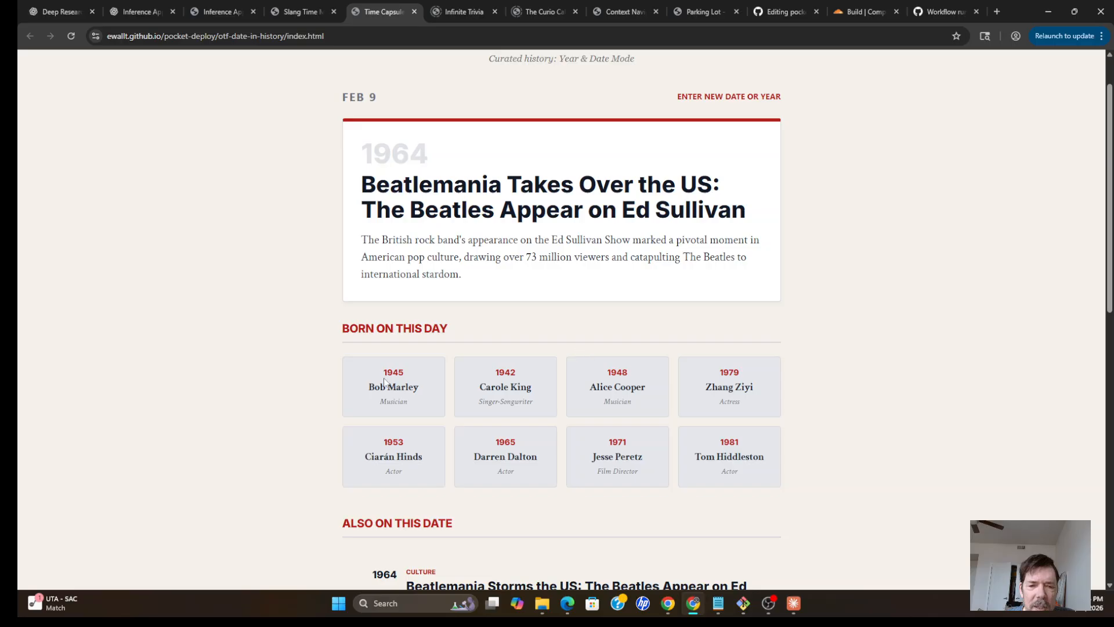
scroll(496, 428, "down", 5)
scroll(497, 428, "up", 6)
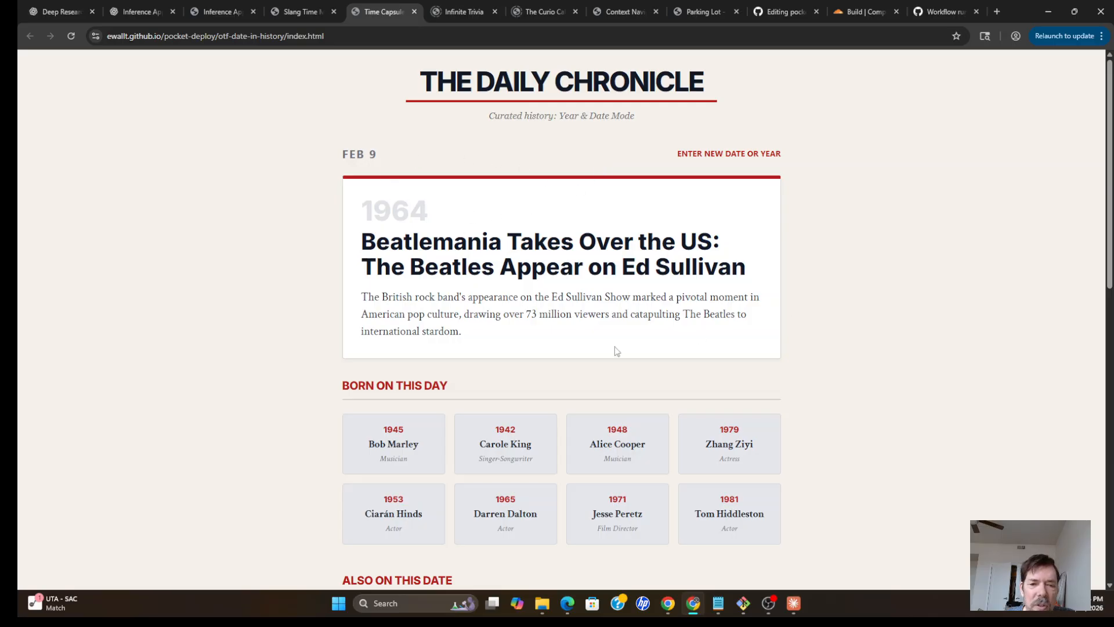
Step: Open the Infinite Trivia app and cycle through its colour themes back to the beige one
left_click(469, 12)
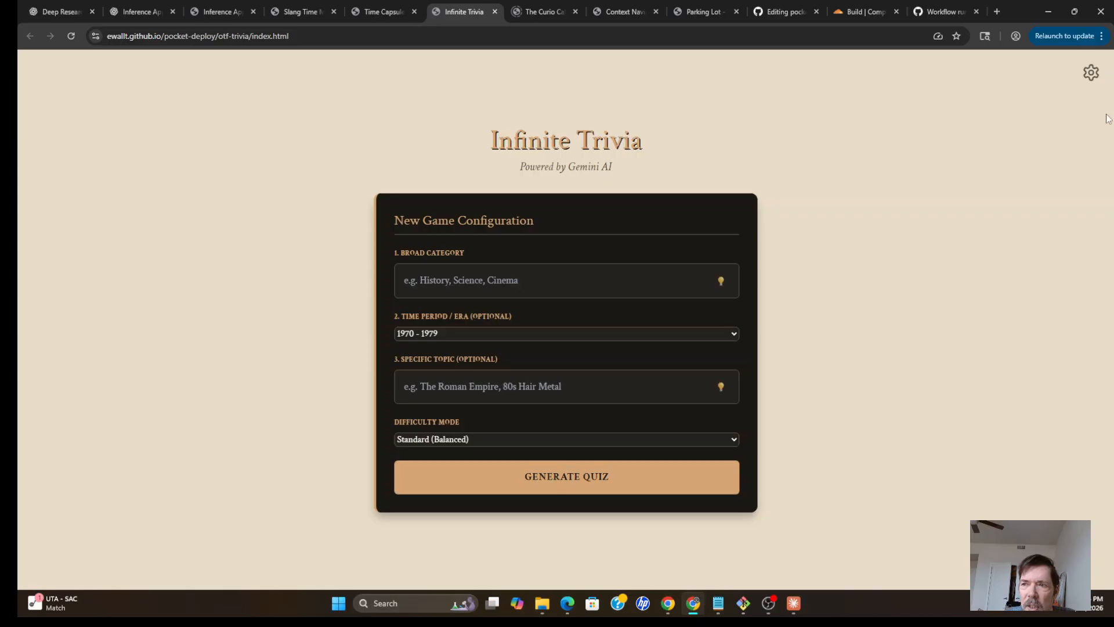
left_click(1091, 73)
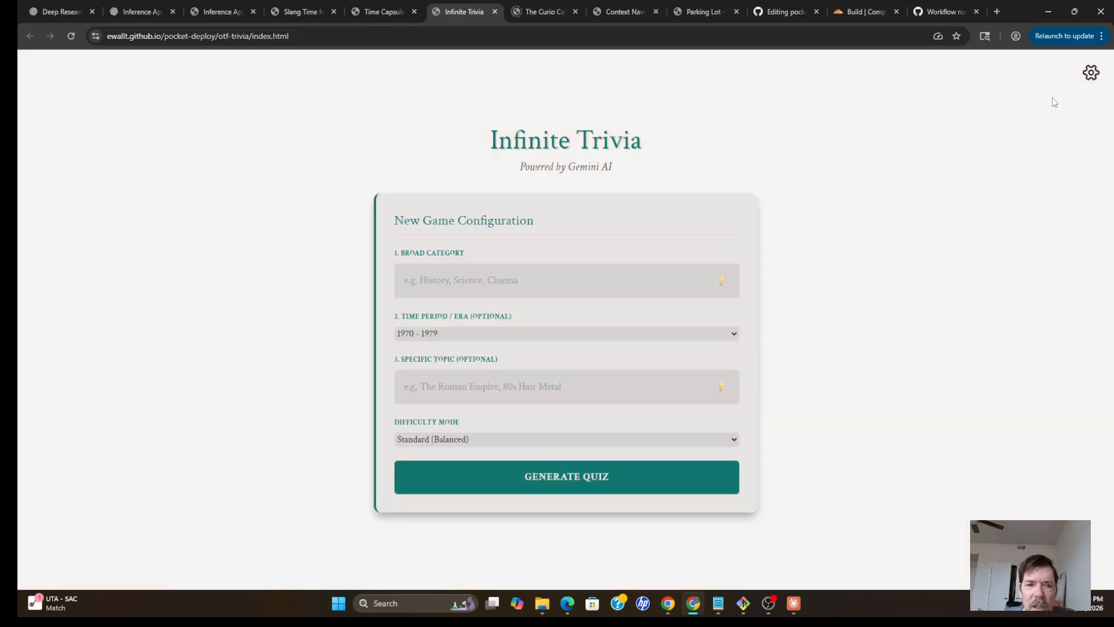
left_click(1090, 75)
left_click(1091, 74)
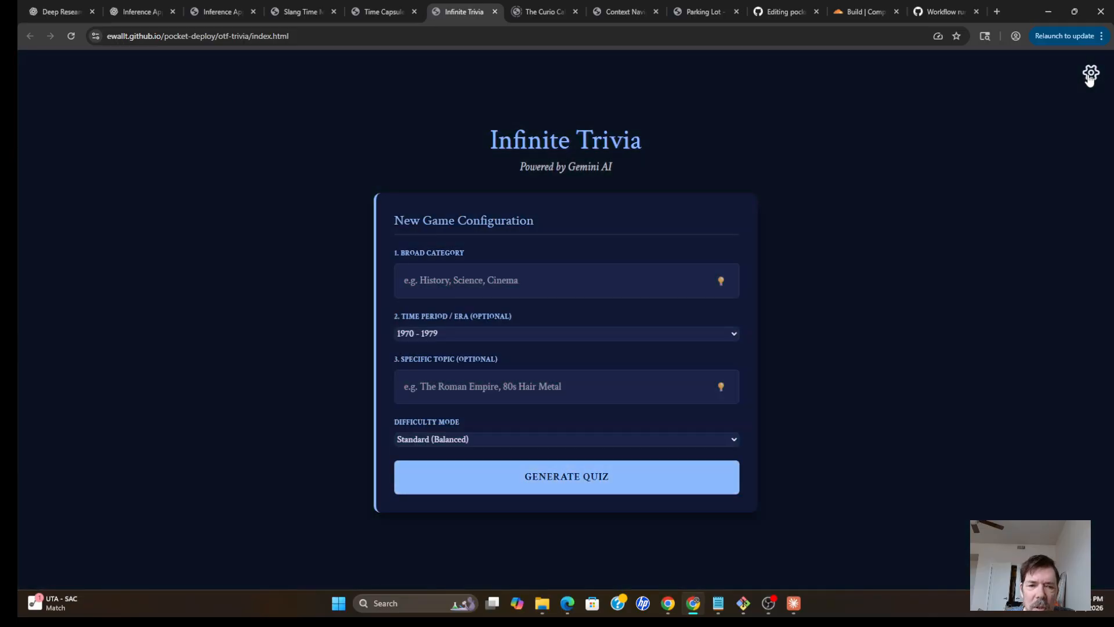
left_click(1090, 75)
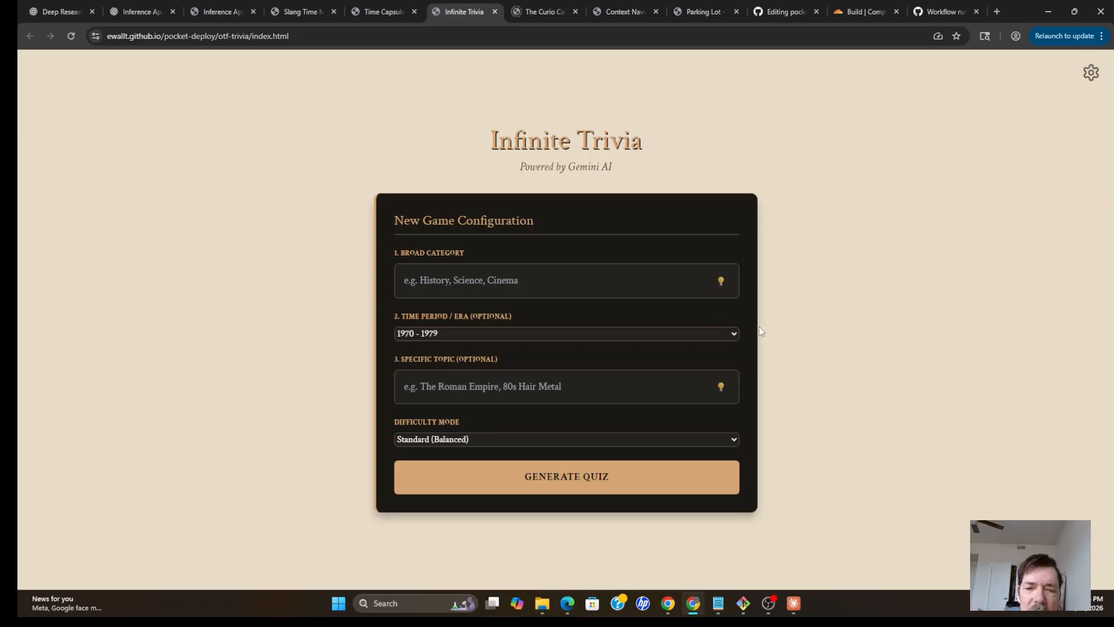
Step: Review the suggested broad categories and the difficulty modes in the Infinite Trivia game configuration
left_click(721, 283)
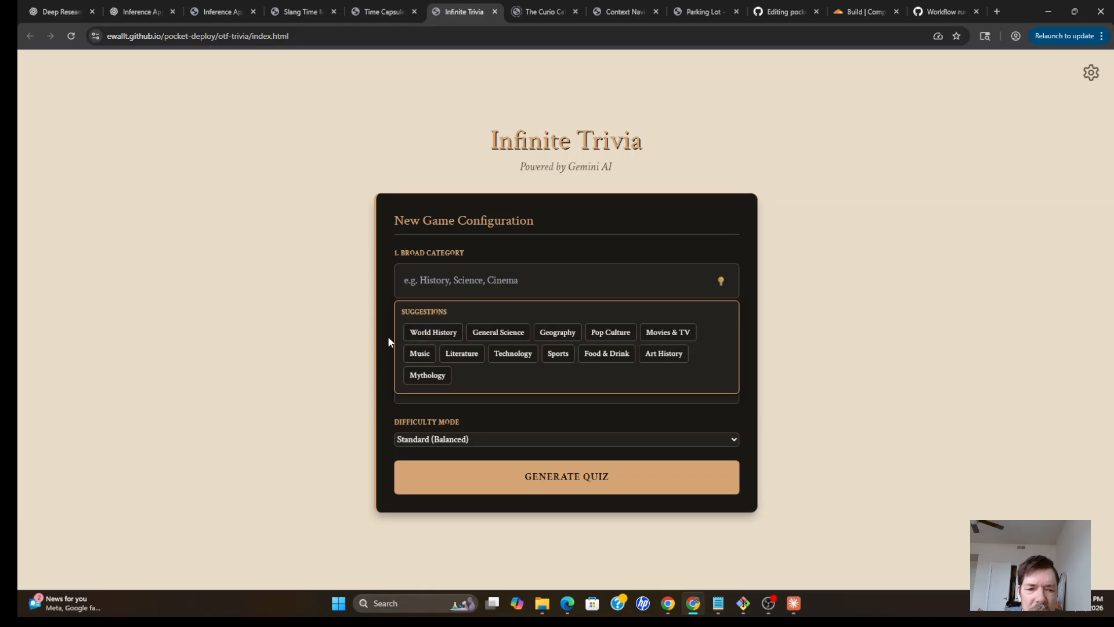
left_click(841, 313)
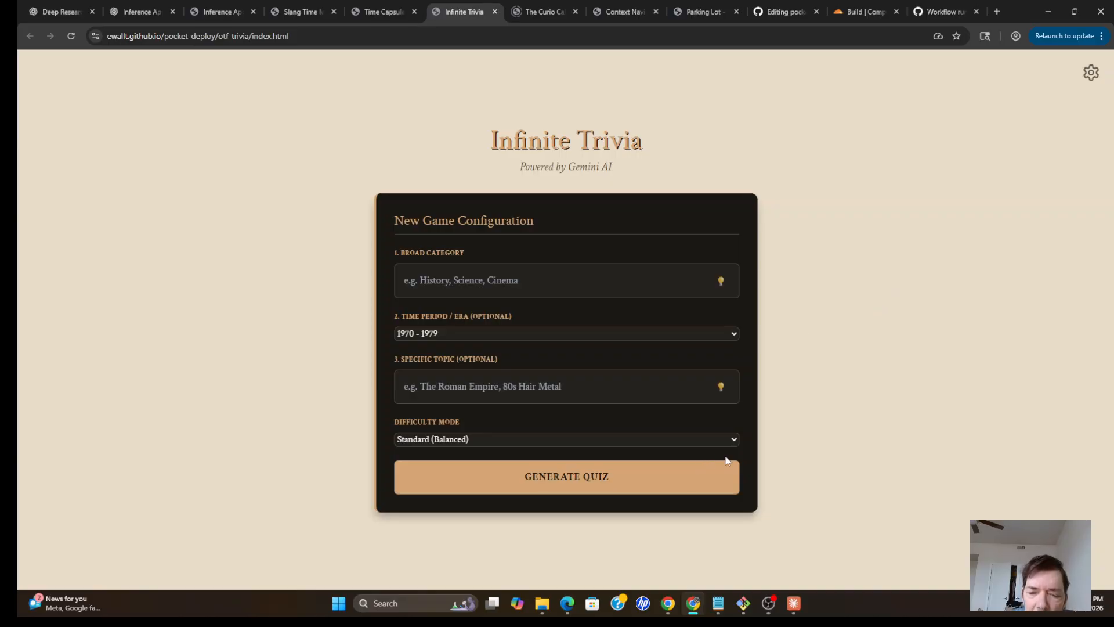
left_click(734, 439)
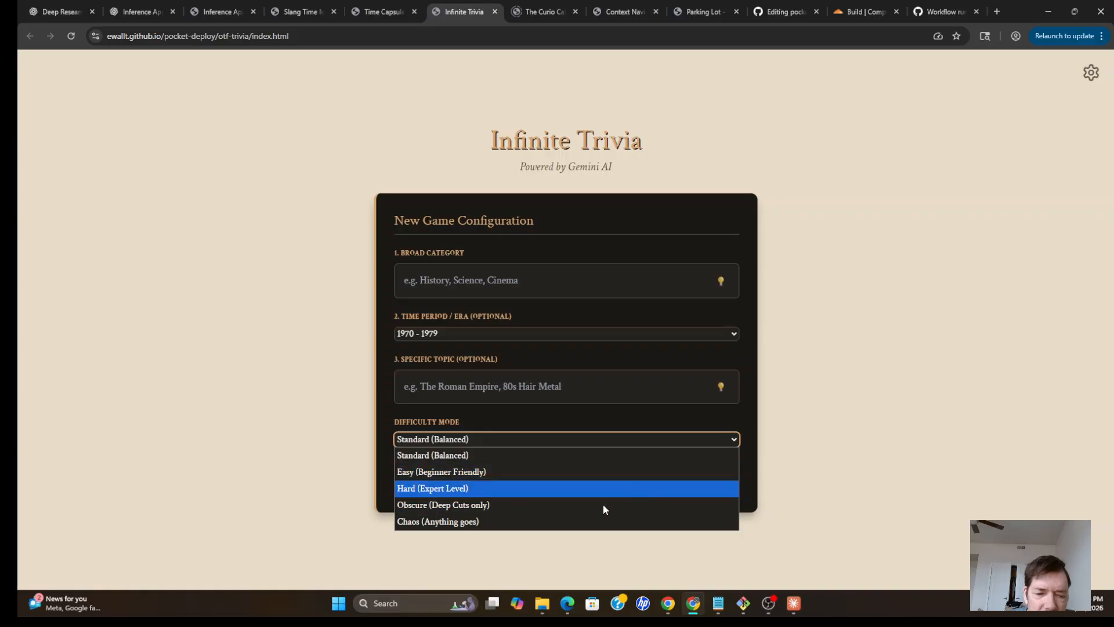
left_click(886, 388)
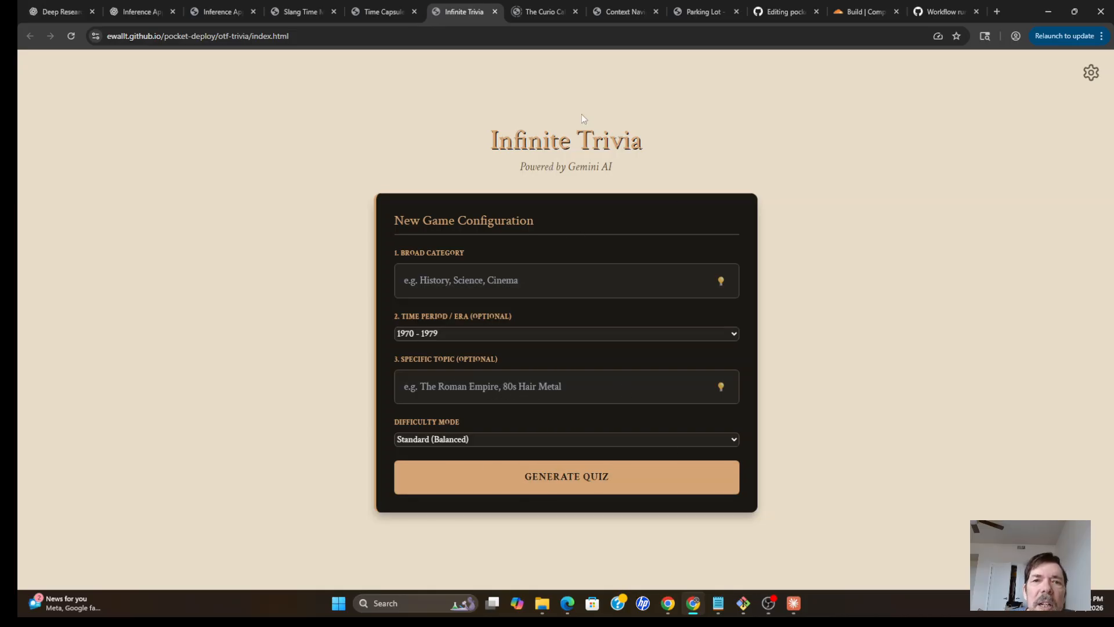
Step: Open The Curio Cabinet app and generate a History & Culture collection of statements
left_click(542, 12)
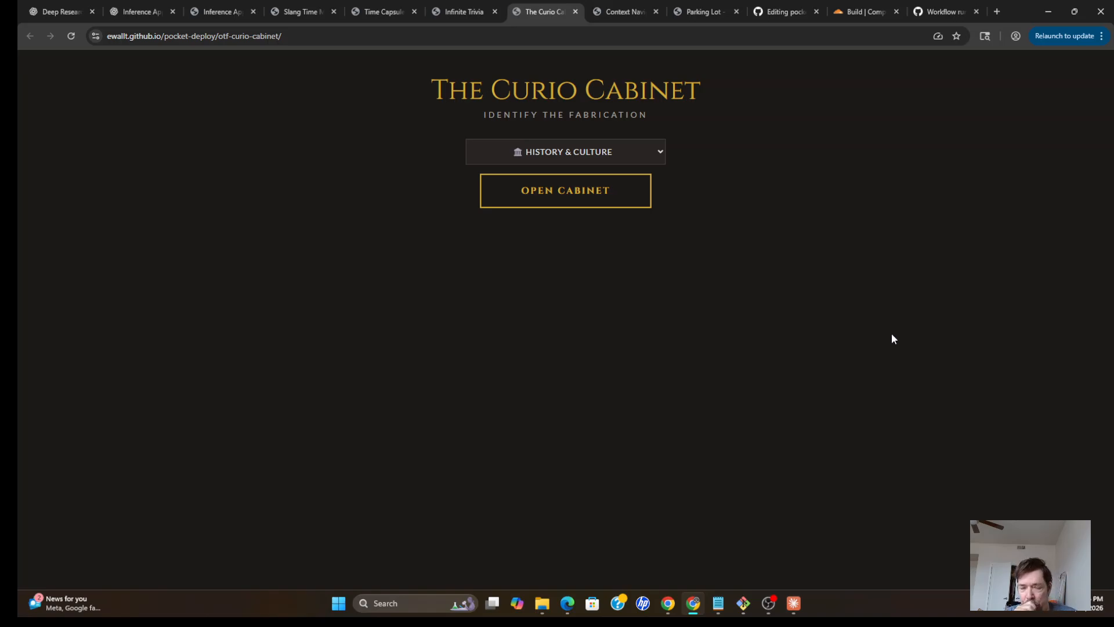
left_click(590, 194)
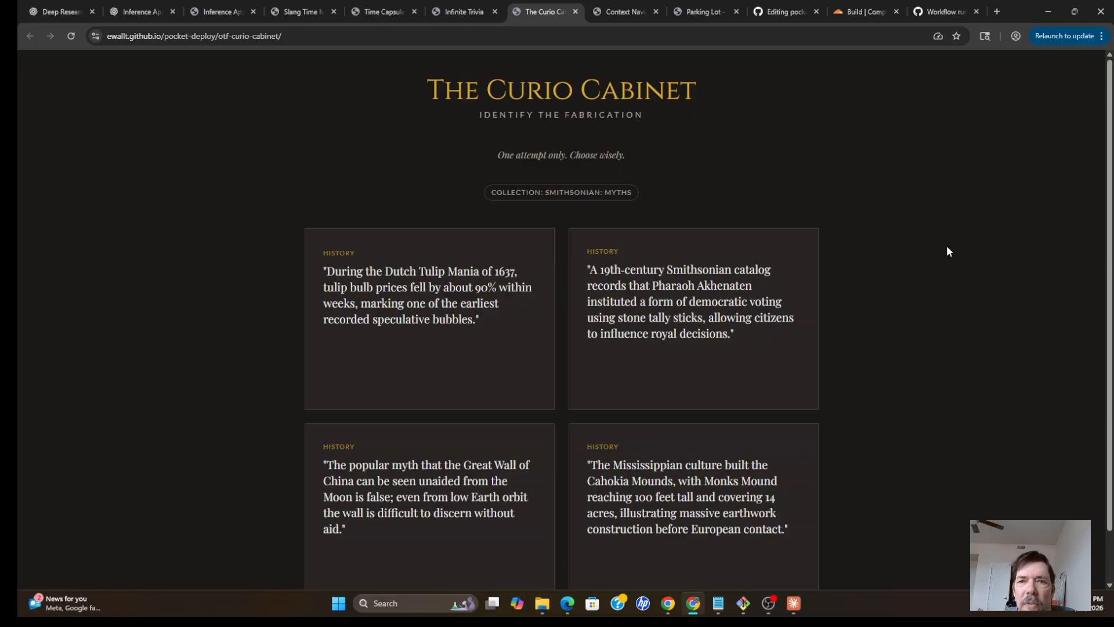
Step: Switch back to the other browser window and view the NotebookLM notebook "Behold Your God Chapter by Chapter"
key("alt+Tab")
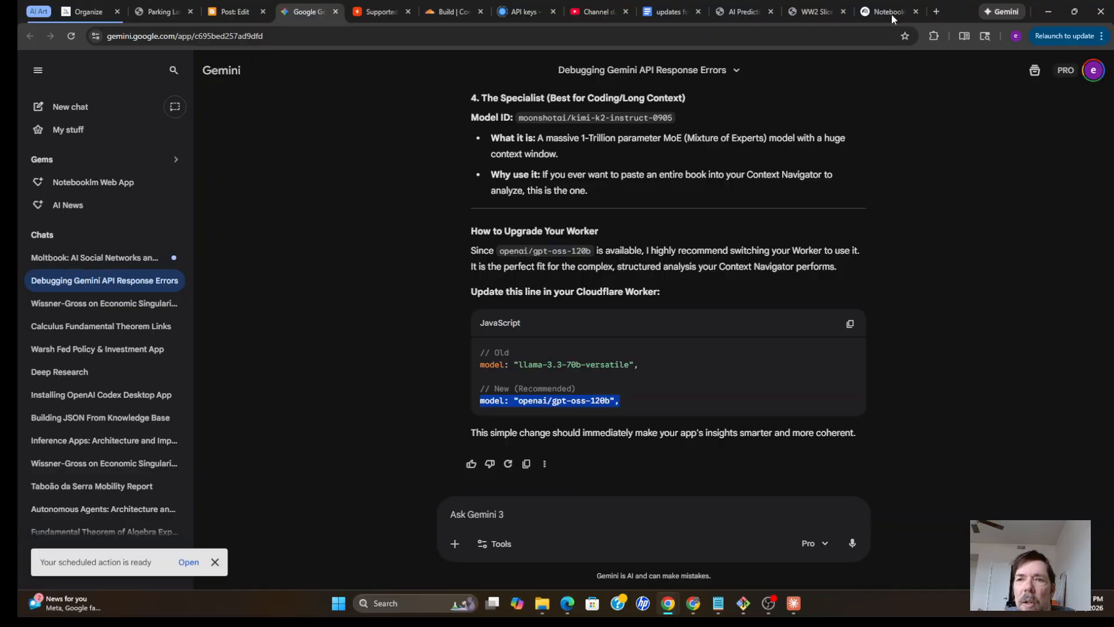
left_click(884, 10)
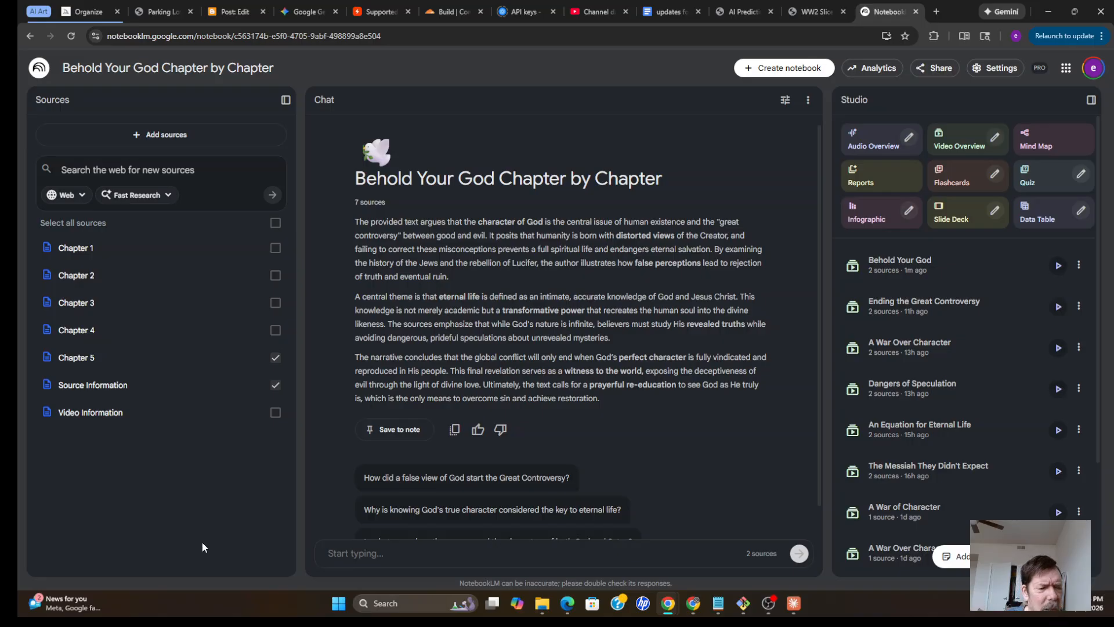
Step: Generate a Video Overview with only Chapter 3 and Source Information selected as sources
left_click(275, 360)
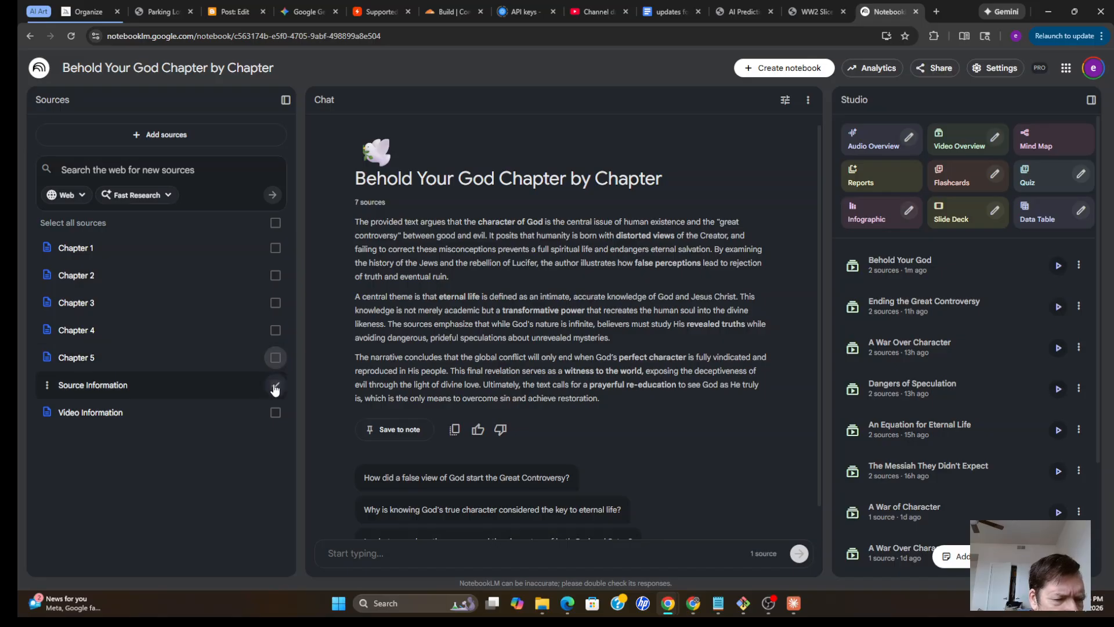
left_click(275, 386)
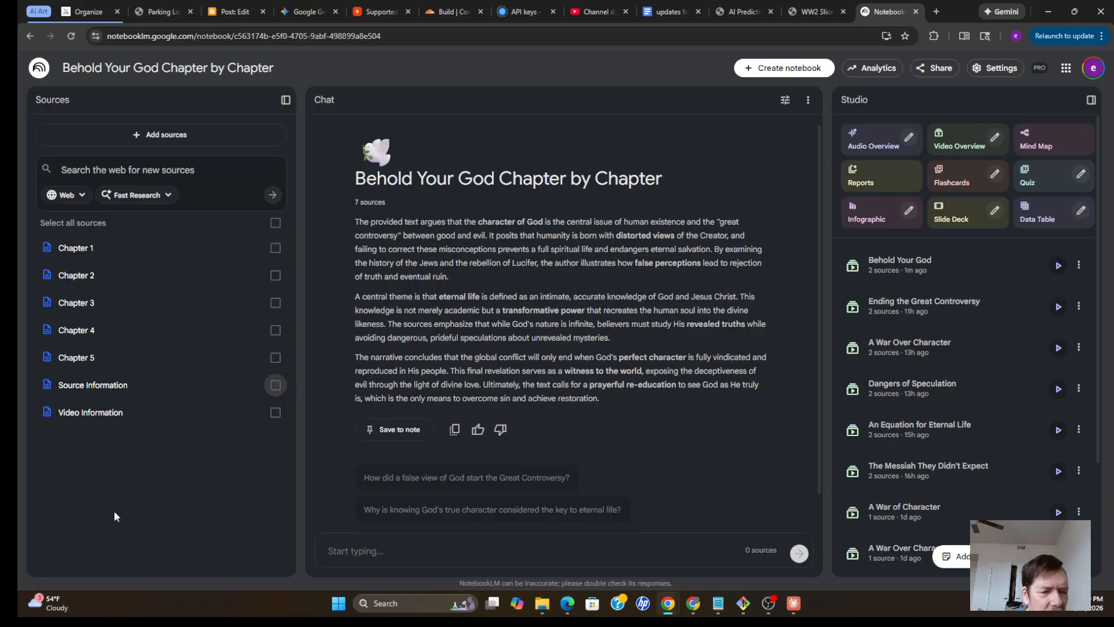
left_click(276, 386)
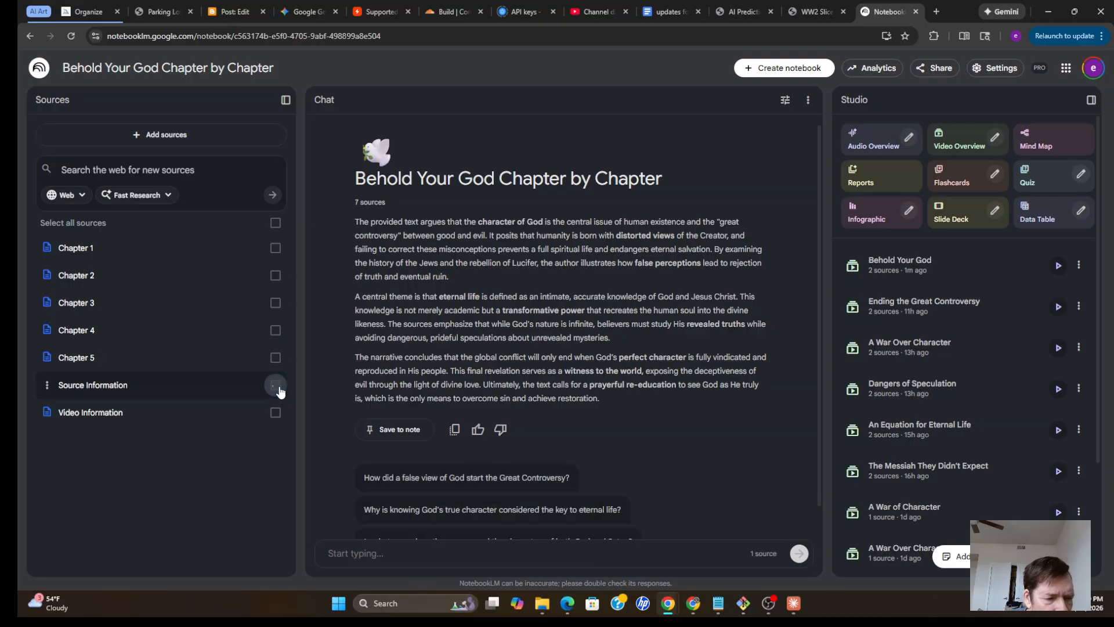
left_click(276, 305)
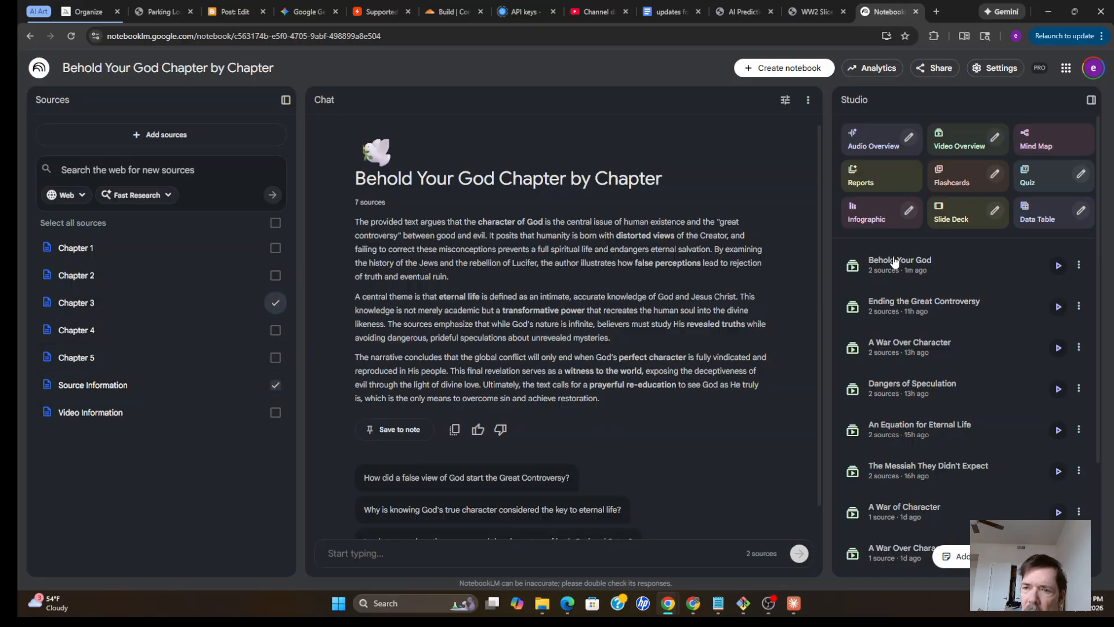
left_click(966, 147)
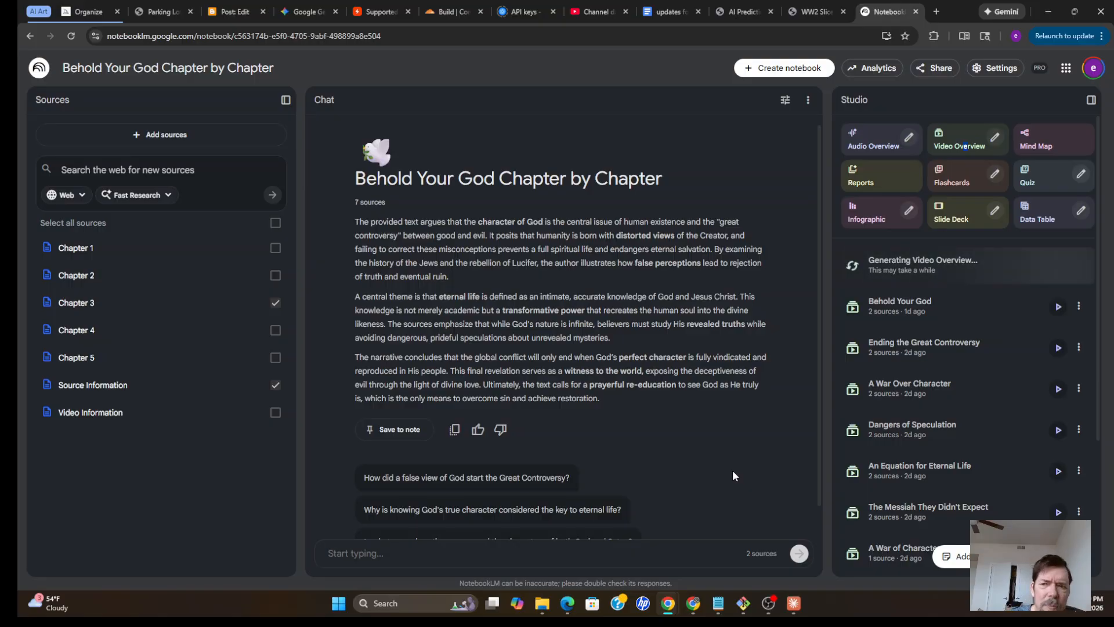
Step: Review the Video Overview customization options with all sources selected, close them without generating, and deselect all sources
left_click(275, 223)
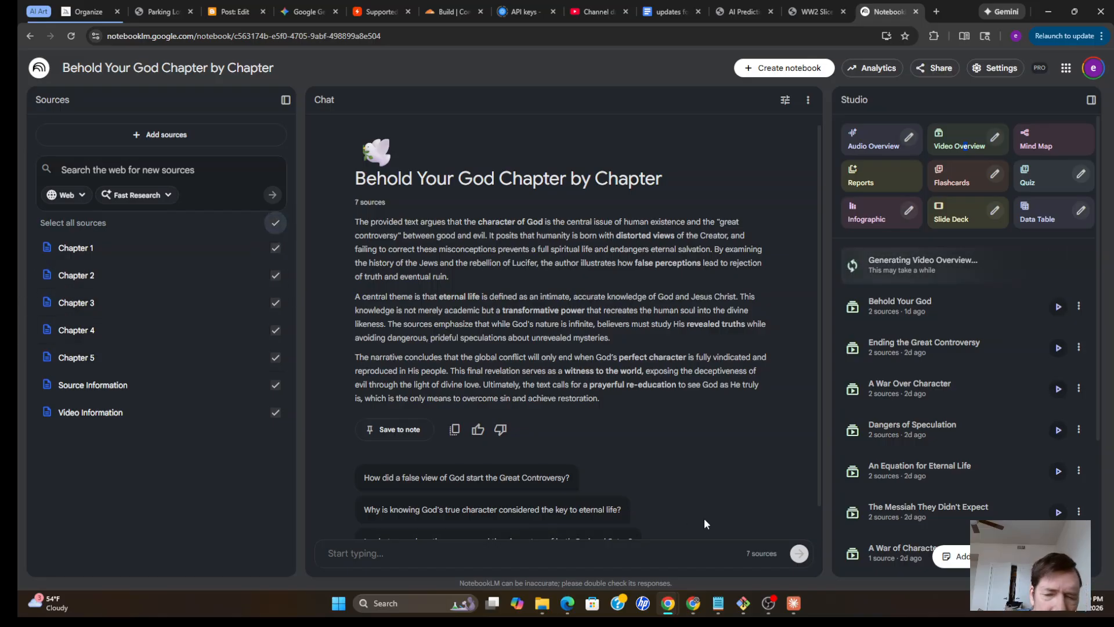
left_click(995, 140)
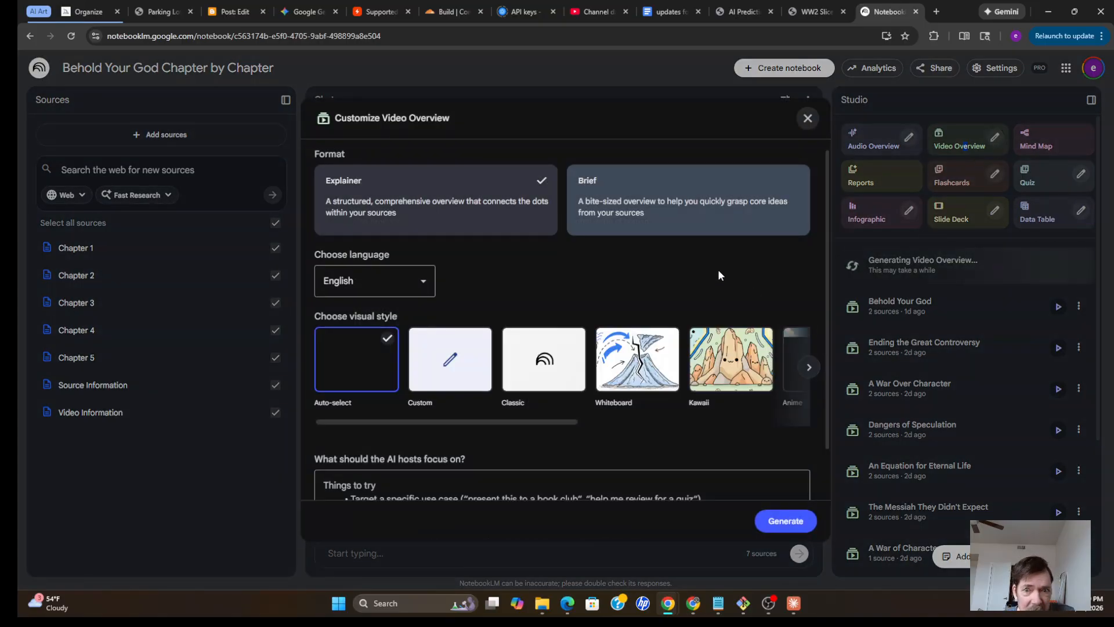
scroll(539, 417, "down", 1)
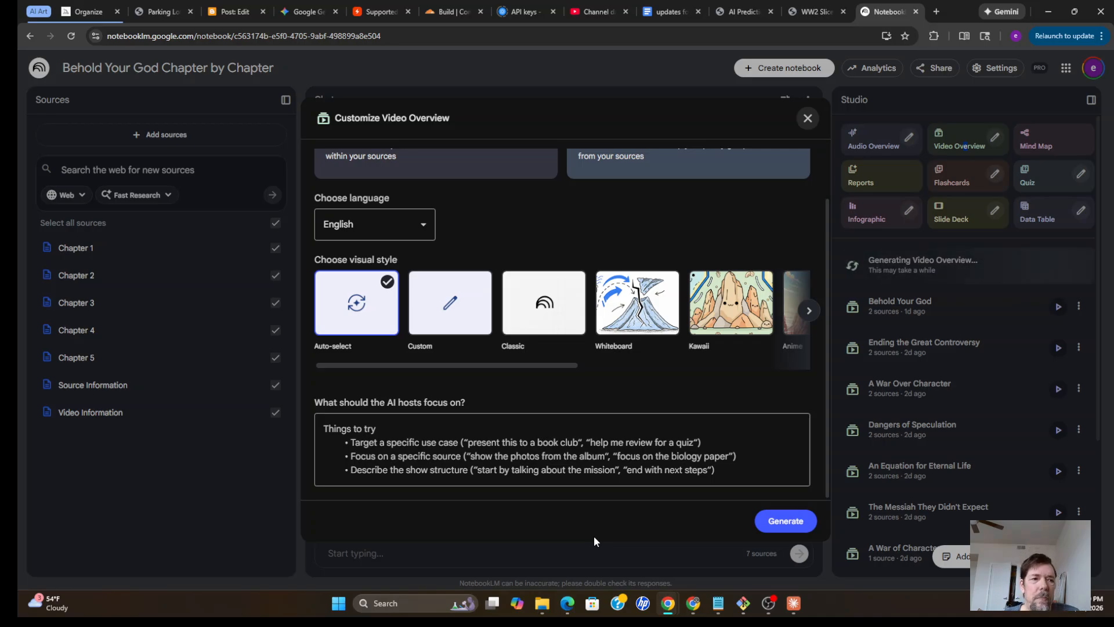
left_click(807, 120)
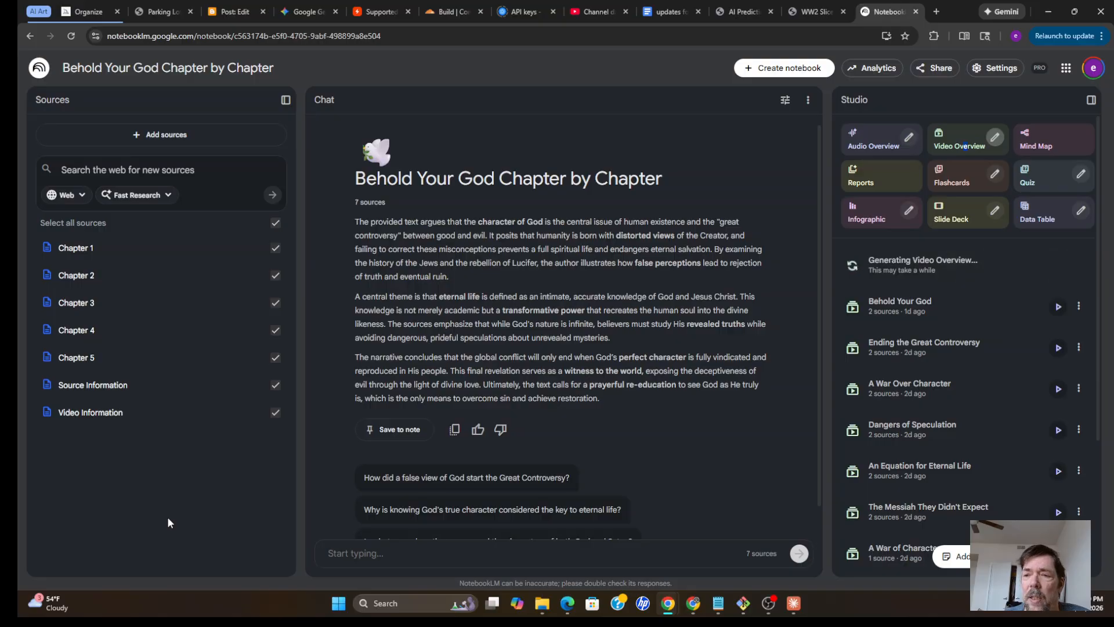
left_click(996, 137)
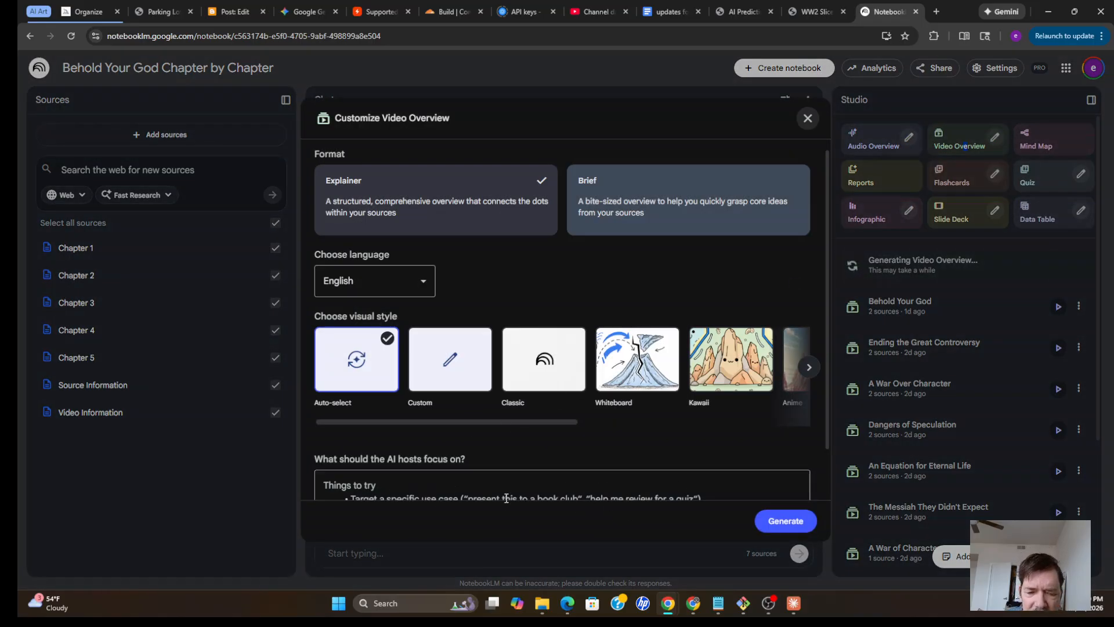
left_click(808, 118)
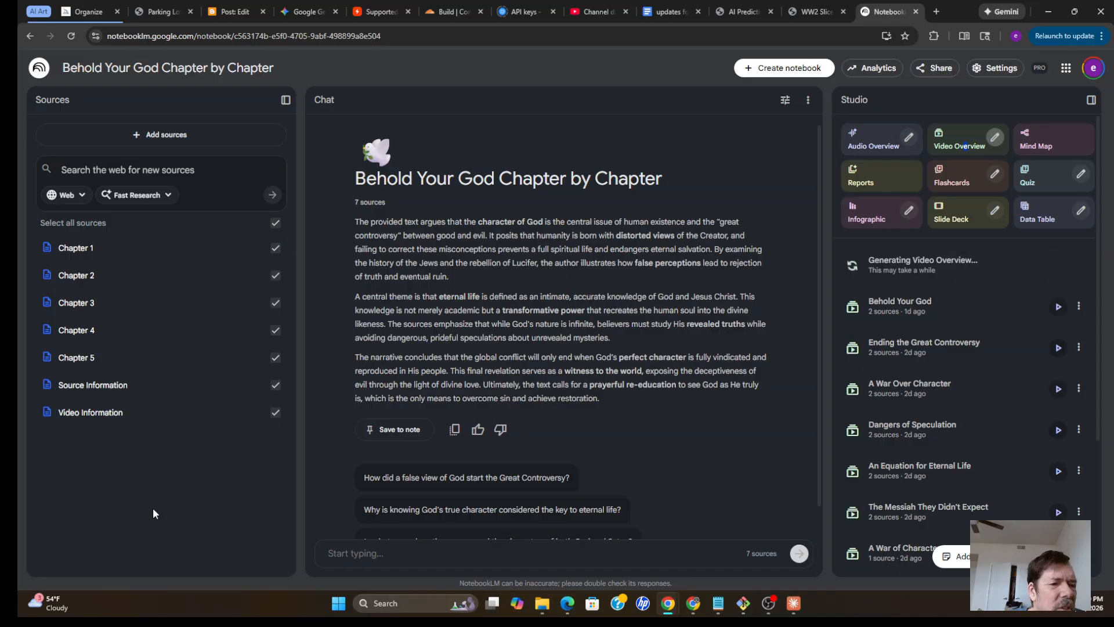
left_click(275, 224)
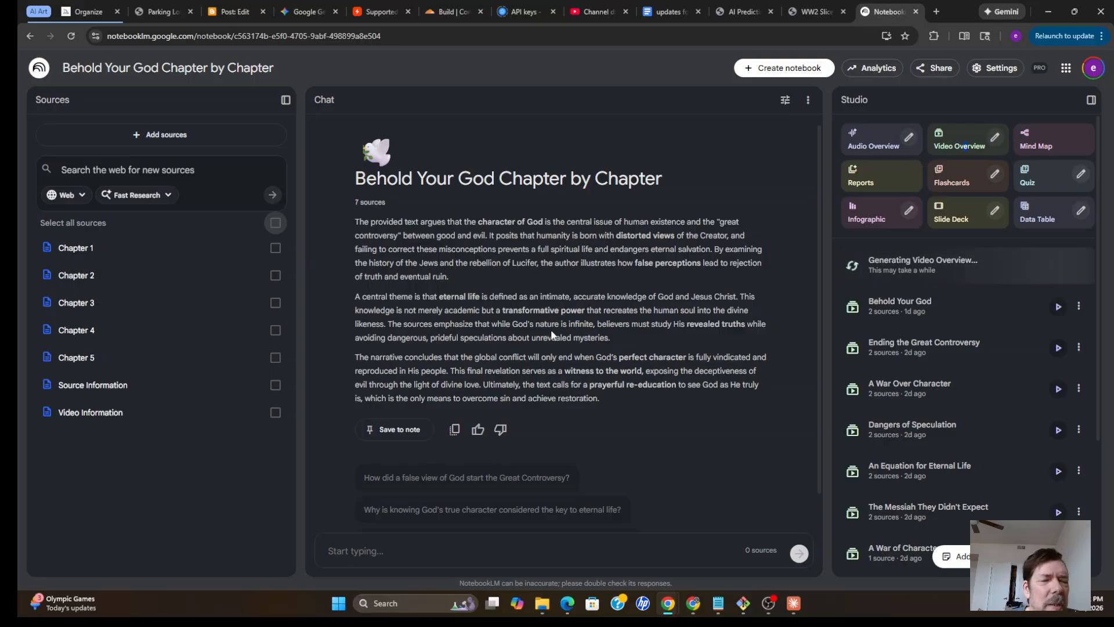
Step: Switch to the Parking Lot page and clear its search so all saved links are listed
left_click(162, 14)
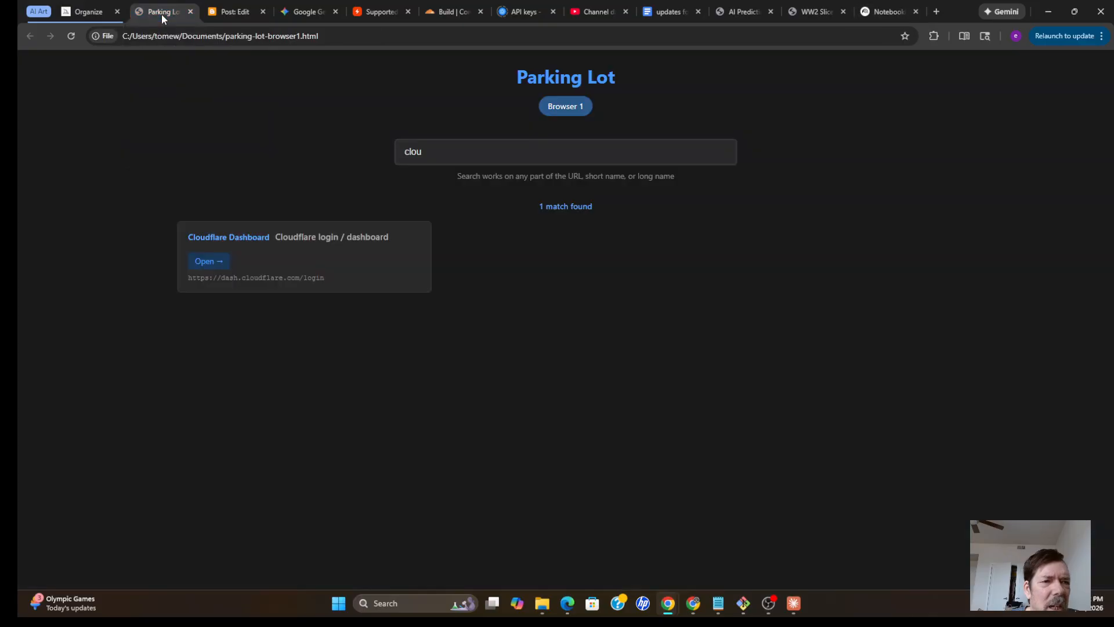
left_click(468, 147)
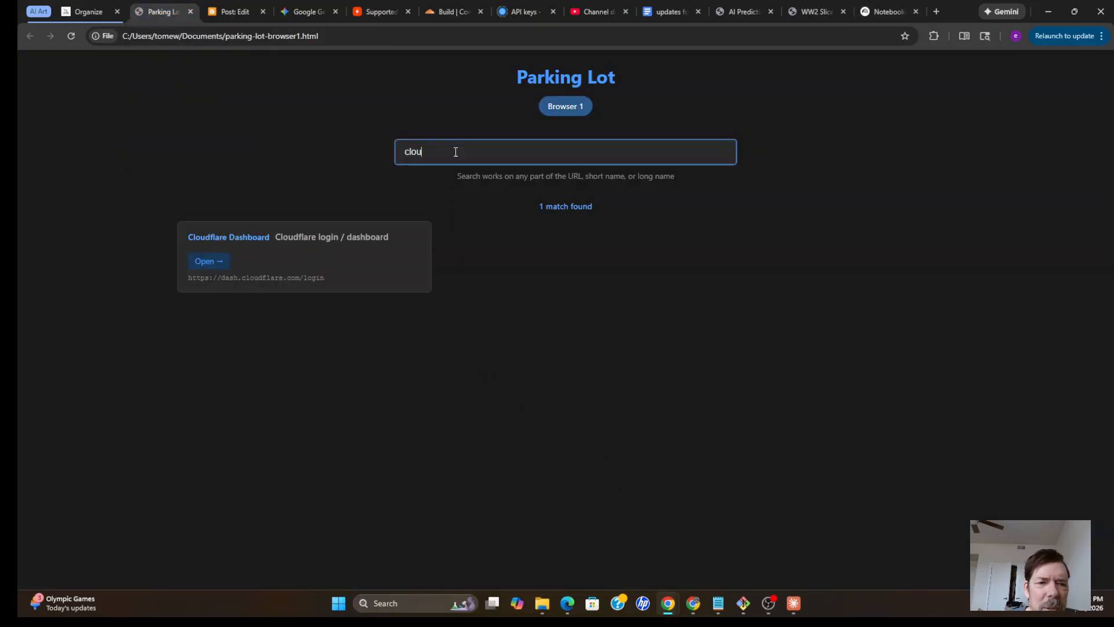
key("BackSpace")
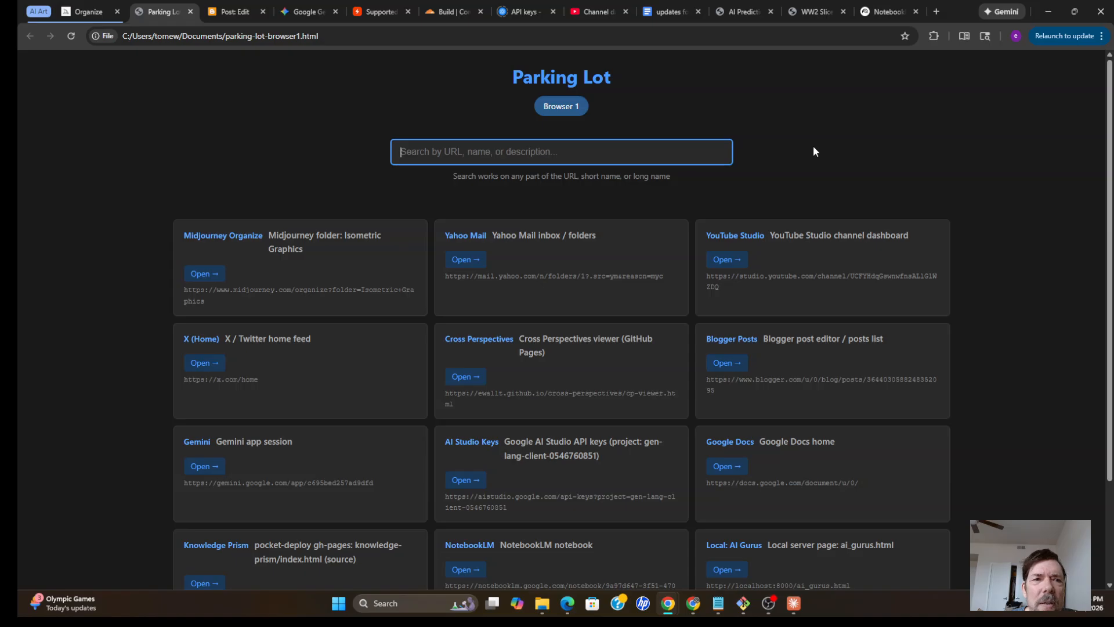
Step: Close the "updates for claude app" document, the Cloudflare Build page and the Blogger post editor
left_click(738, 10)
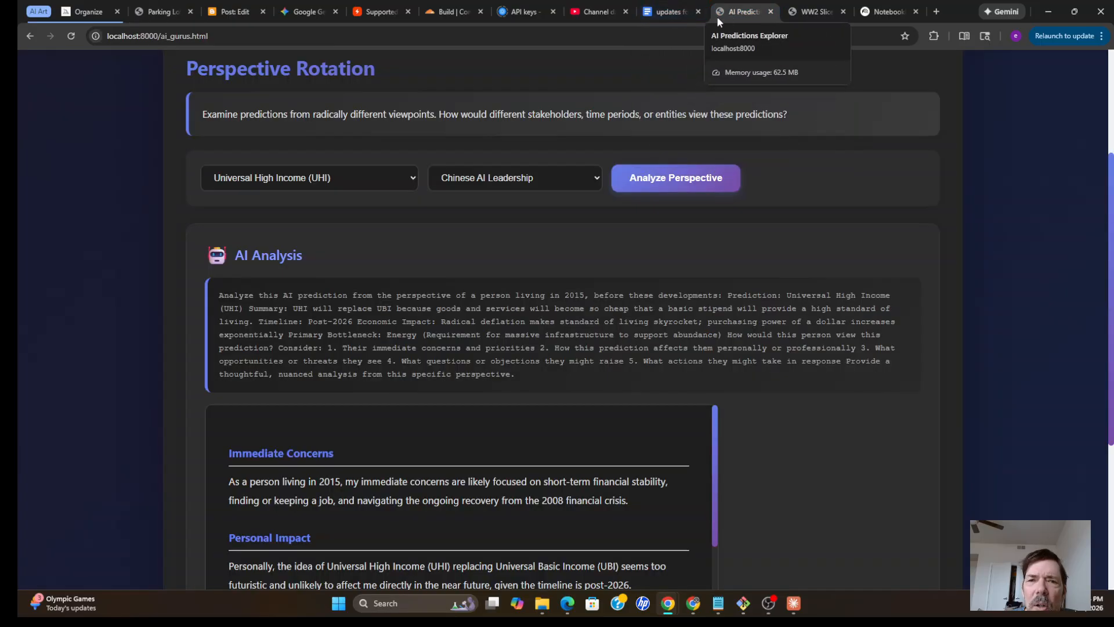
left_click(664, 13)
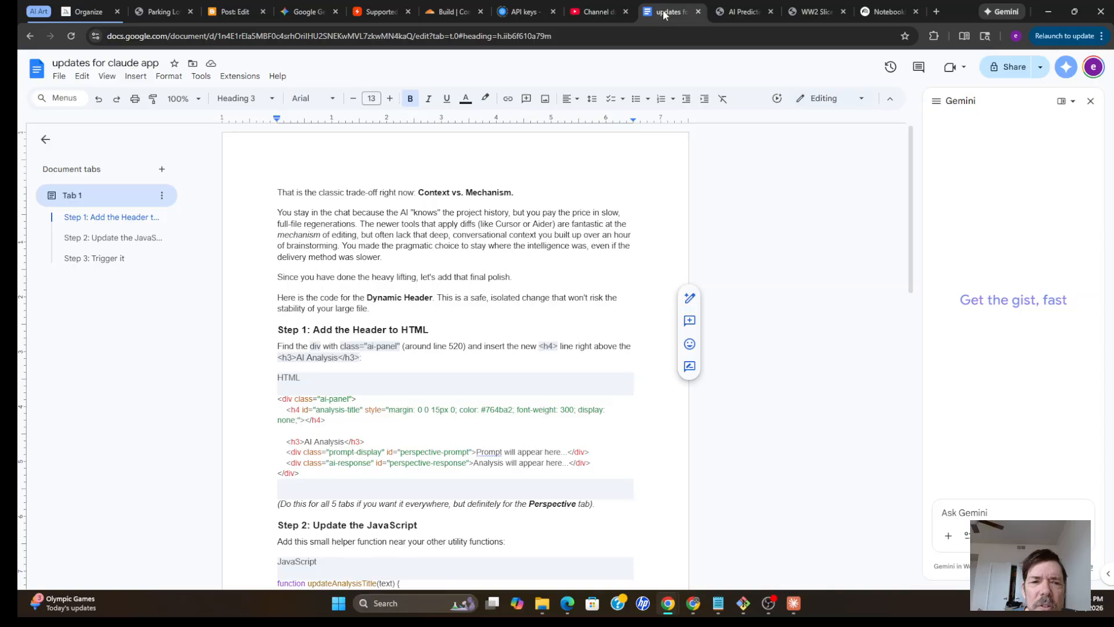
left_click(699, 12)
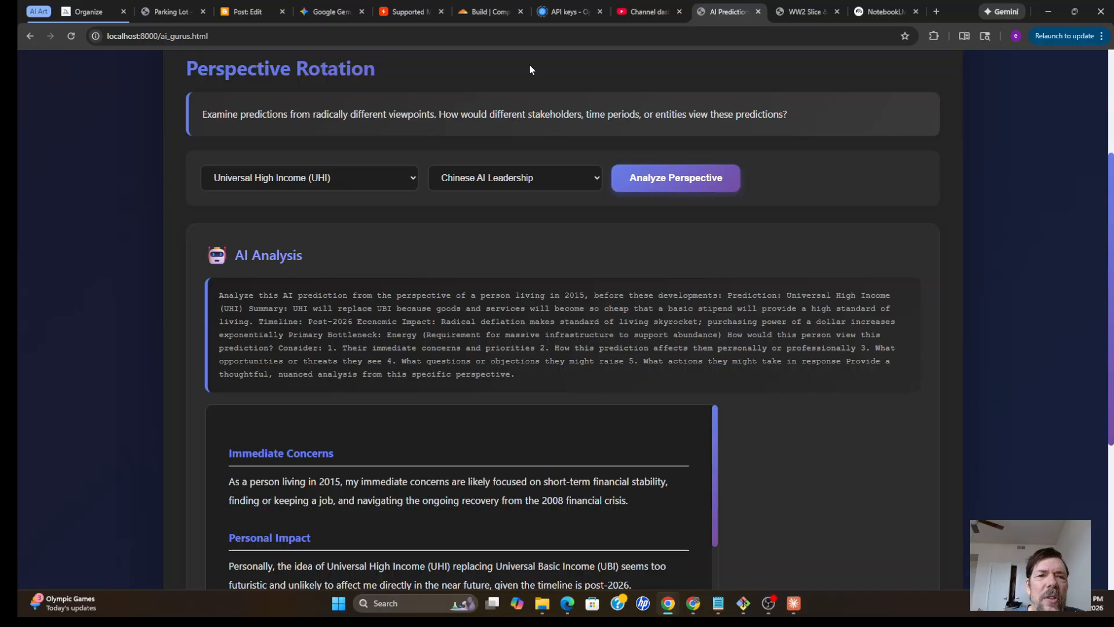
left_click(520, 12)
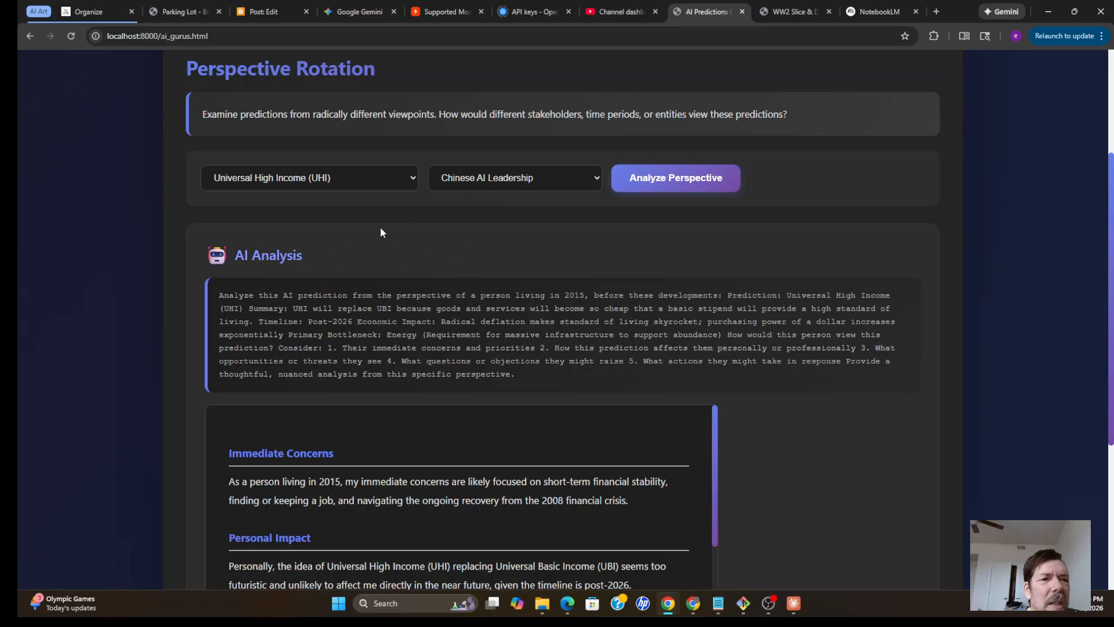
left_click(306, 12)
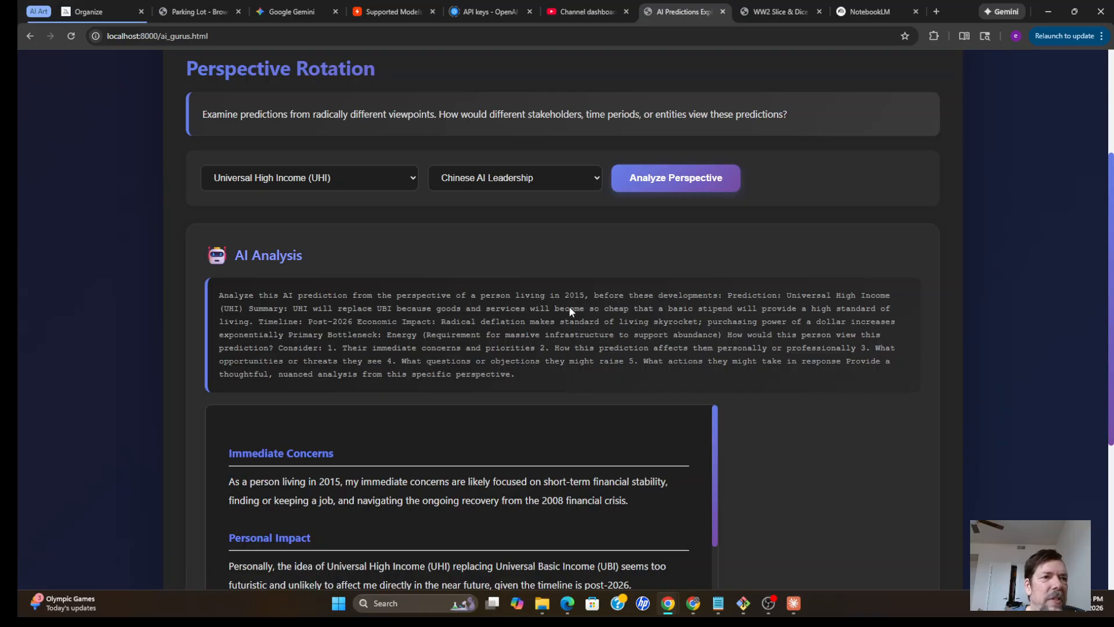
Step: Search the Parking Lot page for "google", replace the search with "docs", and open the Google Docs home link
left_click(185, 13)
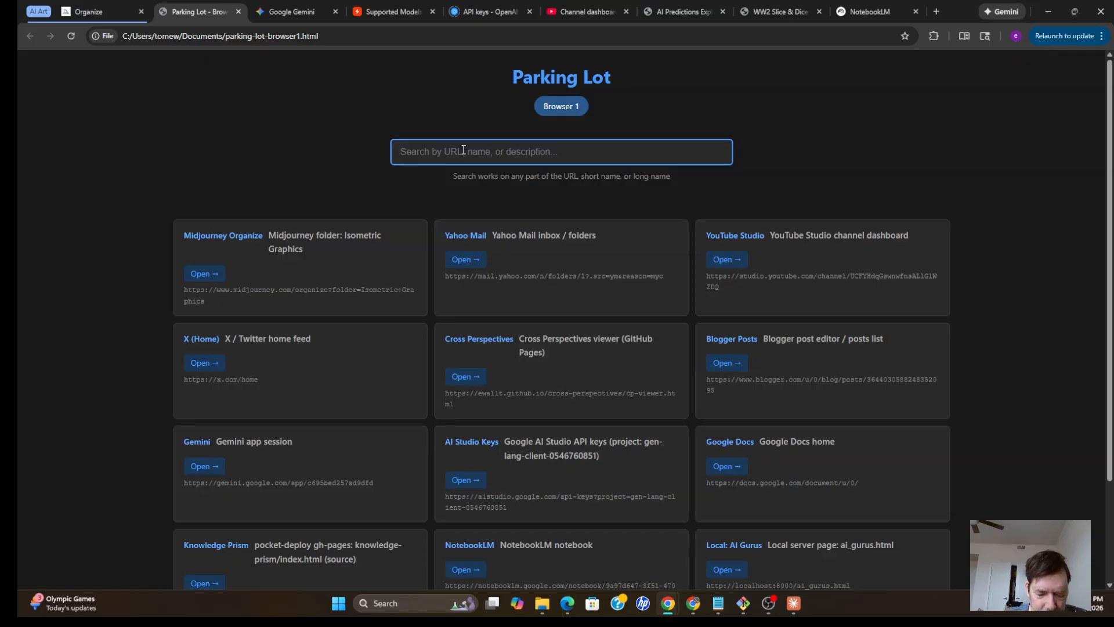
type("google")
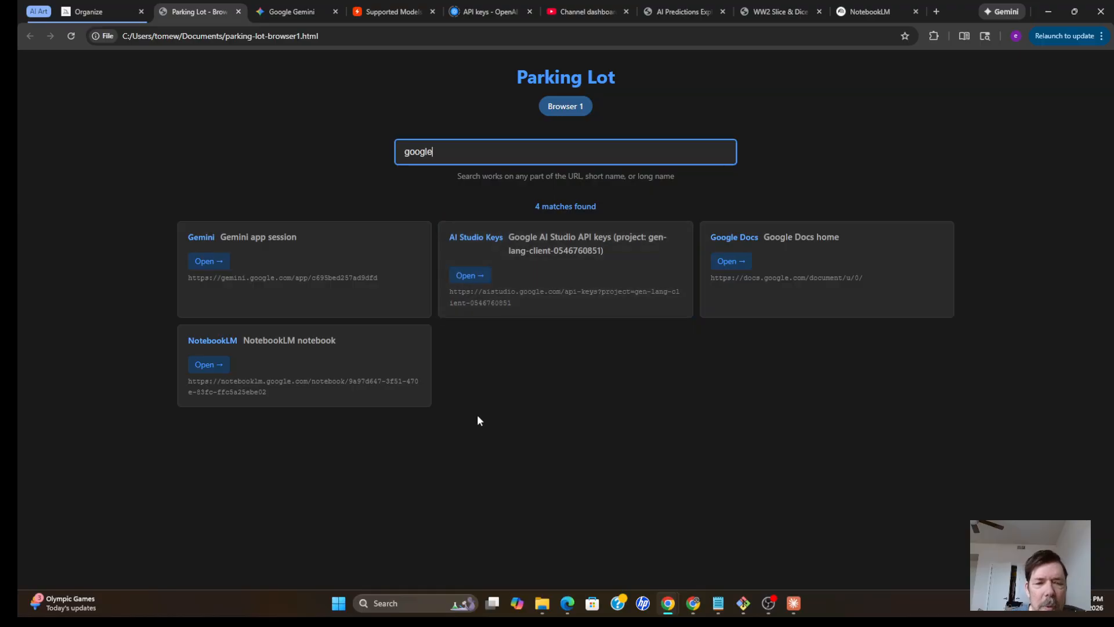
key("BackSpace")
key("BackSpace")
key("BackSpace")
key("BackSpace")
key("BackSpace")
key("BackSpace")
type("do")
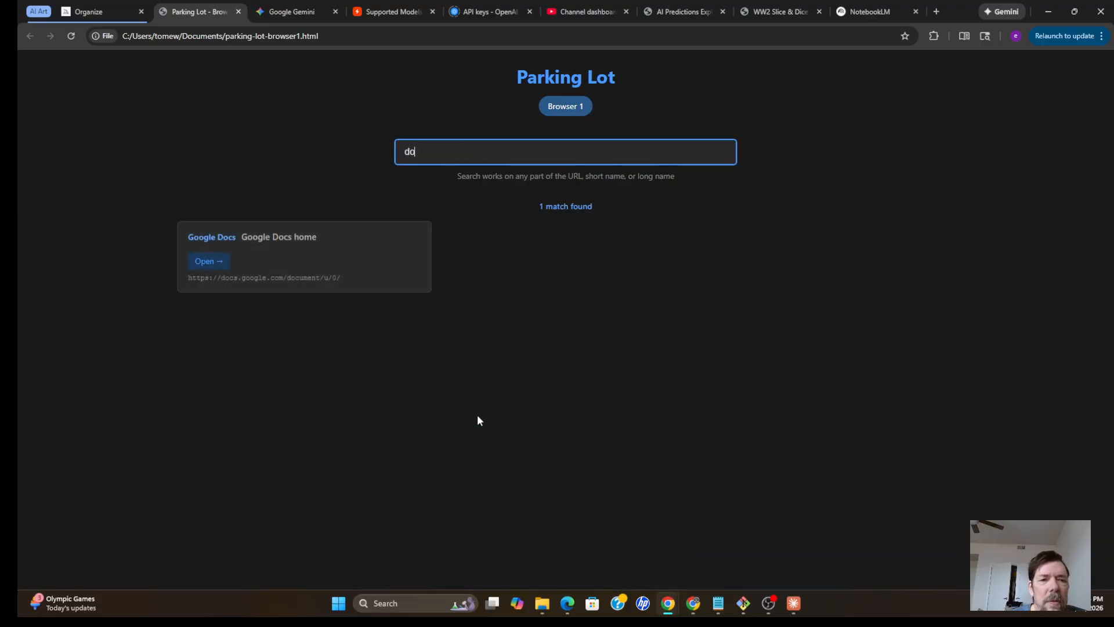
type("cs")
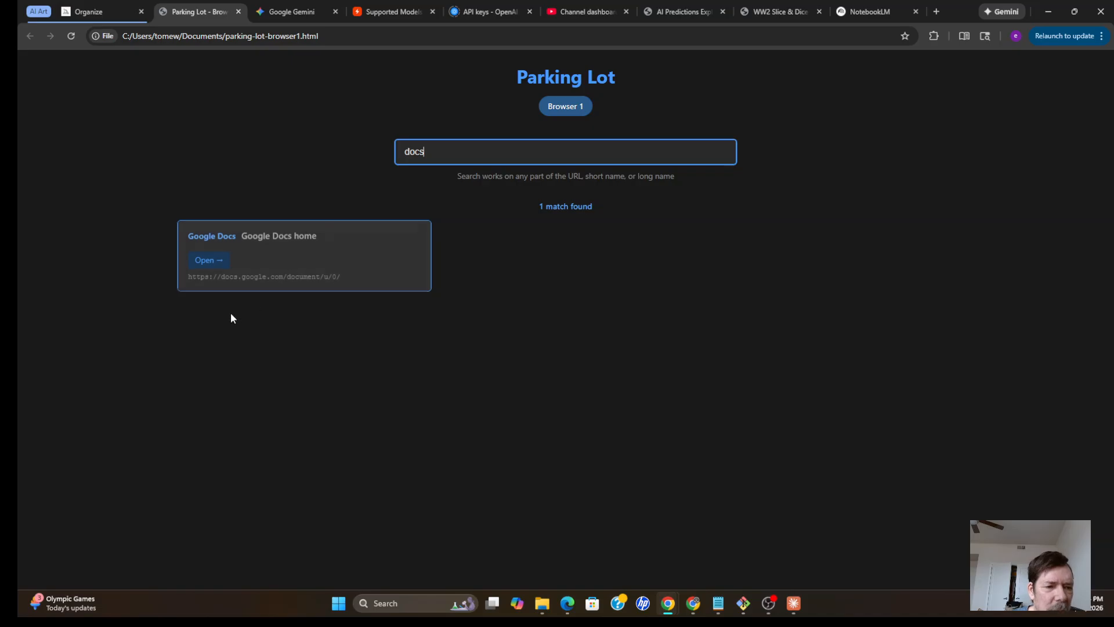
left_click(208, 259)
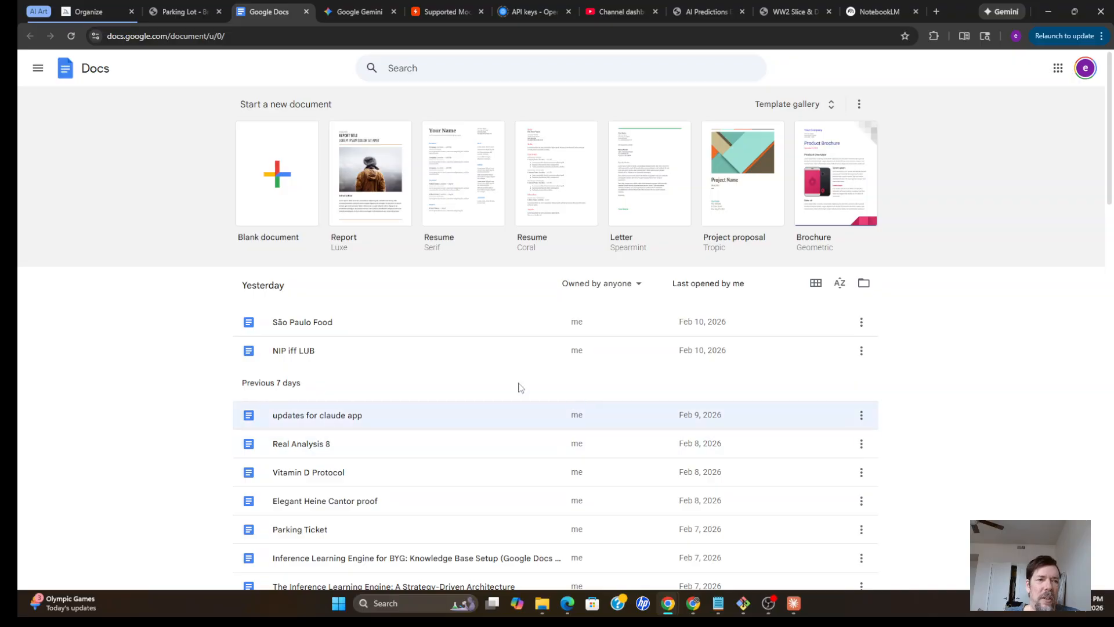
Step: Return to the Parking Lot page and clear the "docs" search
left_click(175, 12)
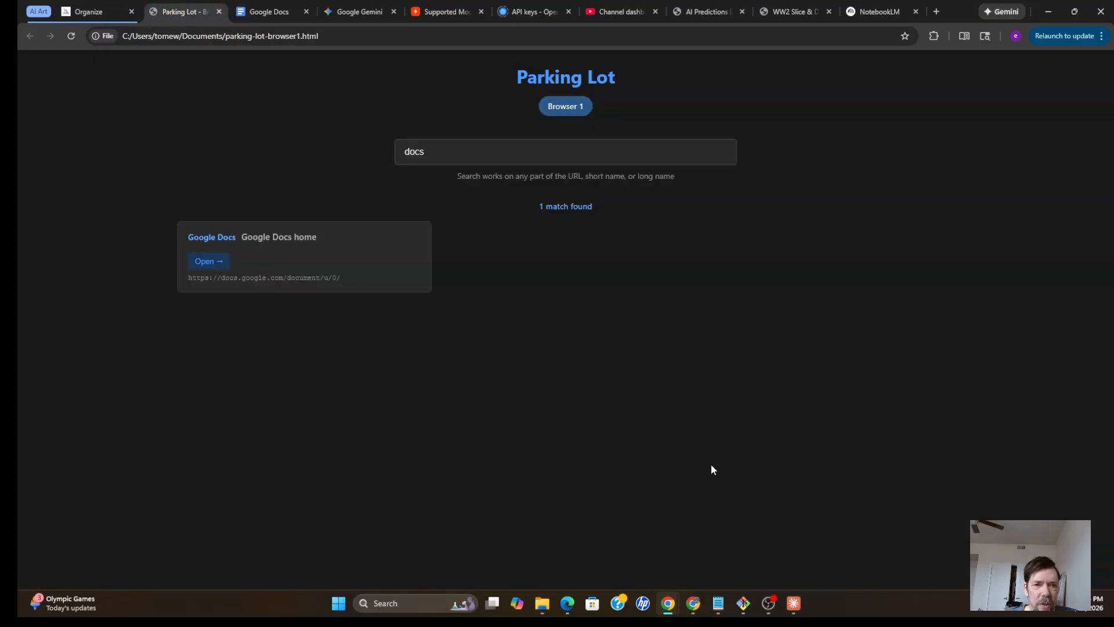
left_click(442, 154)
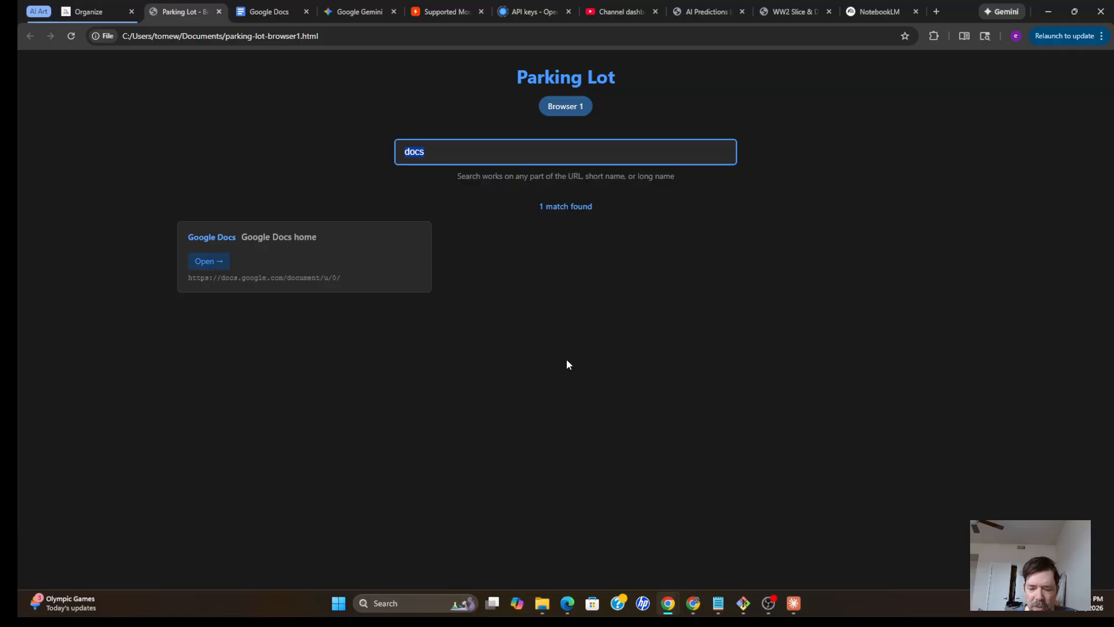
key("BackSpace")
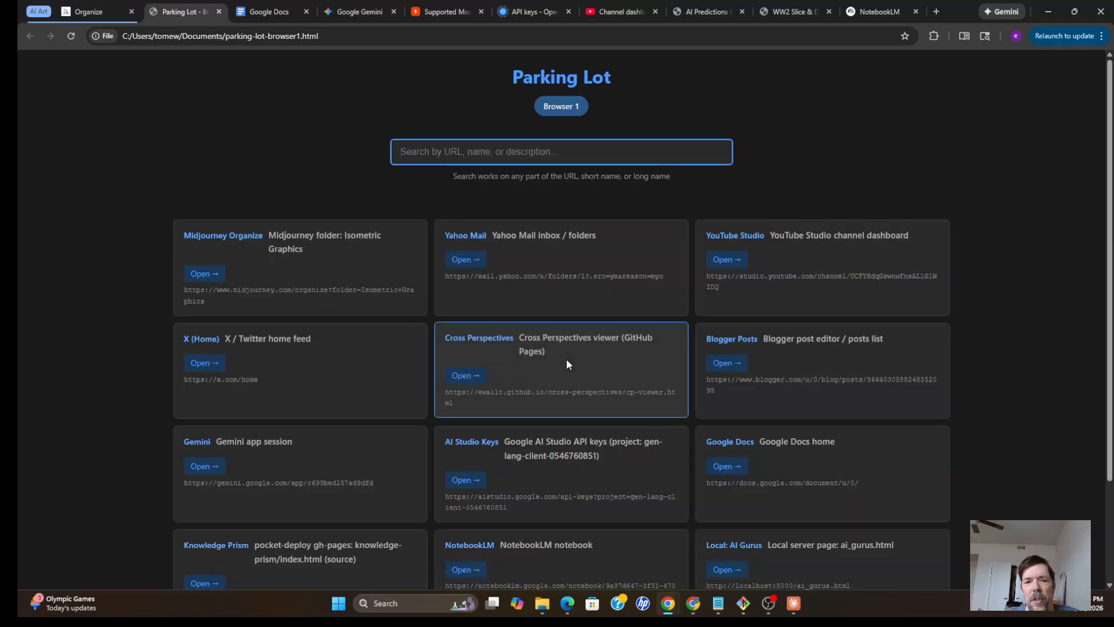